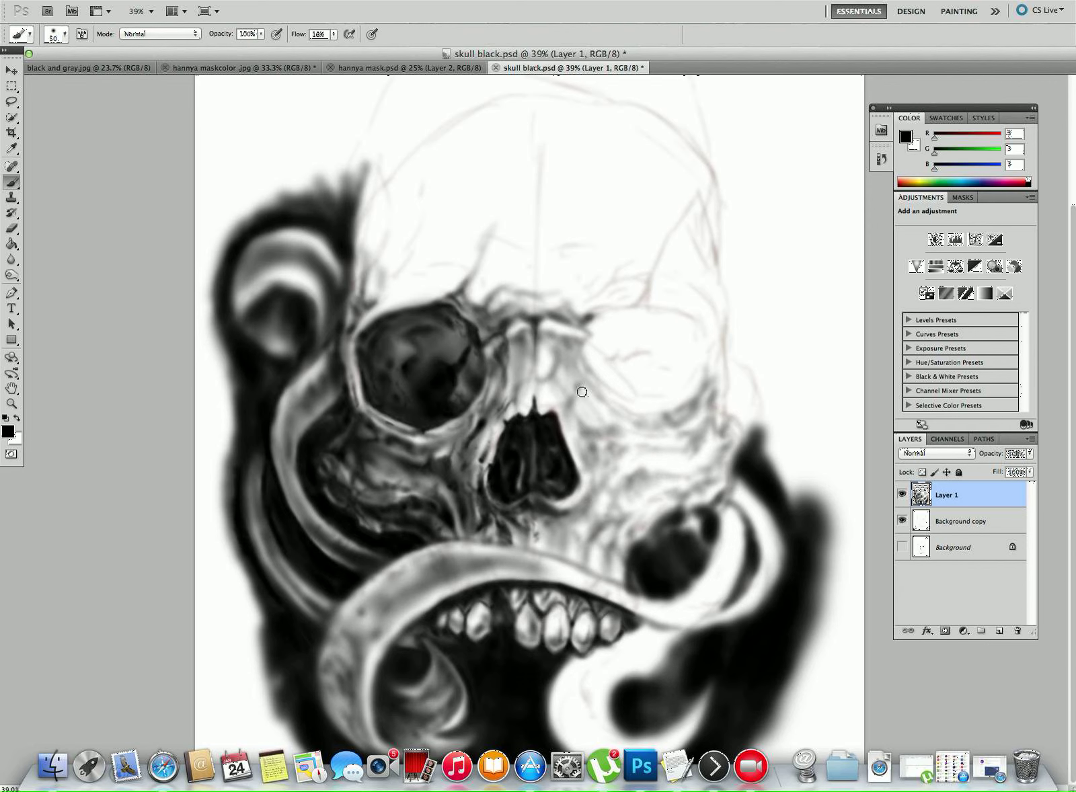
# Paint the skull's blank right-hand eye socket in black, outlining its rim and filling the dark interior with a brush enlarged to 125 px.
pyautogui.moveTo(605, 358)
pyautogui.mouseDown()
pyautogui.moveTo(586, 342)
pyautogui.moveTo(585, 356)
pyautogui.moveTo(557, 374)
pyautogui.moveTo(577, 343)
pyautogui.moveTo(582, 375)
pyautogui.moveTo(565, 362)
pyautogui.moveTo(588, 385)
pyautogui.moveTo(573, 367)
pyautogui.moveTo(586, 325)
pyautogui.moveTo(578, 341)
pyautogui.moveTo(588, 364)
pyautogui.moveTo(591, 351)
pyautogui.moveTo(620, 364)
pyautogui.moveTo(622, 352)
pyautogui.moveTo(650, 355)
pyautogui.moveTo(638, 357)
pyautogui.moveTo(644, 372)
pyautogui.moveTo(620, 361)
pyautogui.moveTo(666, 375)
pyautogui.moveTo(629, 390)
pyautogui.moveTo(666, 382)
pyautogui.moveTo(679, 396)
pyautogui.moveTo(595, 384)
pyautogui.moveTo(643, 406)
pyautogui.moveTo(665, 388)
pyautogui.moveTo(633, 380)
pyautogui.moveTo(667, 388)
pyautogui.moveTo(694, 374)
pyautogui.moveTo(702, 329)
pyautogui.moveTo(677, 399)
pyautogui.moveTo(707, 370)
pyautogui.moveTo(703, 421)
pyautogui.mouseUp()
pyautogui.press('[')
pyautogui.moveTo(586, 329)
pyautogui.mouseDown()
pyautogui.moveTo(647, 286)
pyautogui.moveTo(644, 302)
pyautogui.moveTo(690, 320)
pyautogui.moveTo(674, 316)
pyautogui.moveTo(697, 365)
pyautogui.mouseUp()
pyautogui.press(']')
pyautogui.press(']')
pyautogui.press(']')
pyautogui.moveTo(691, 342)
pyautogui.mouseDown()
pyautogui.moveTo(648, 342)
pyautogui.moveTo(658, 335)
pyautogui.moveTo(648, 350)
pyautogui.moveTo(653, 319)
pyautogui.moveTo(628, 313)
pyautogui.moveTo(645, 310)
pyautogui.moveTo(627, 324)
pyautogui.moveTo(590, 326)
pyautogui.moveTo(595, 351)
pyautogui.mouseUp()
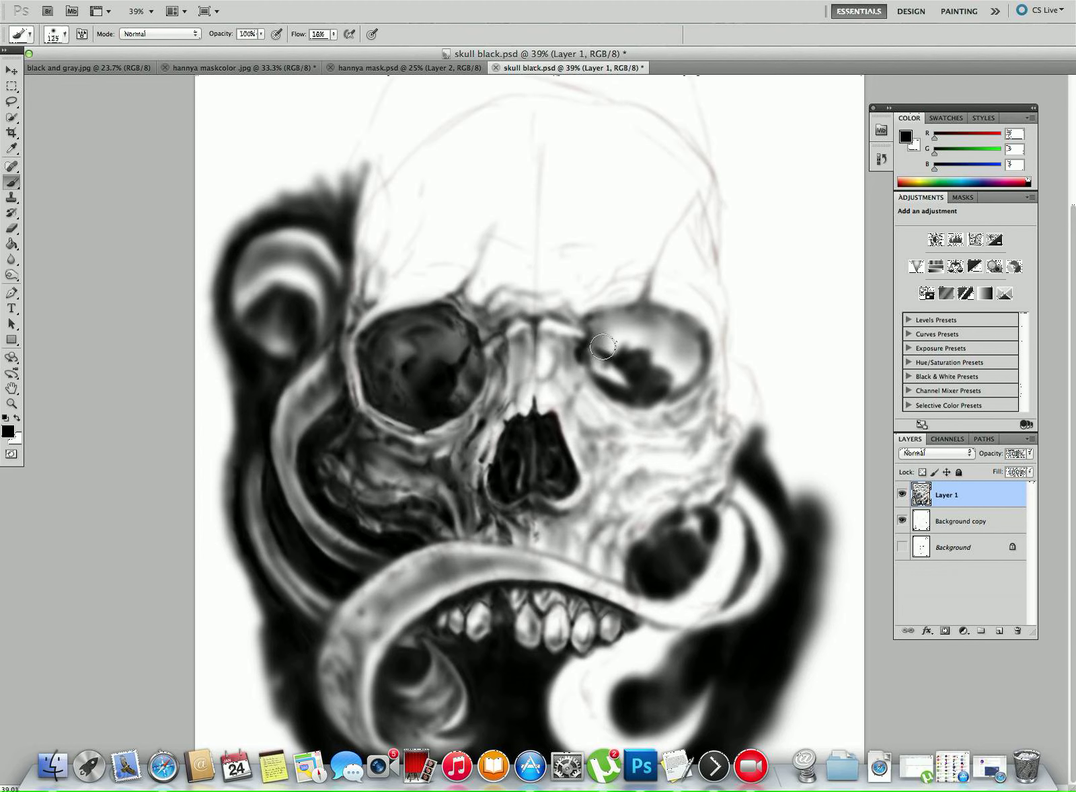
# Darken the upper rim and inner corner of the right-hand eye socket with soft black strokes.
pyautogui.press('[')
pyautogui.press('[')
pyautogui.moveTo(622, 332)
pyautogui.mouseDown()
pyautogui.moveTo(646, 315)
pyautogui.moveTo(684, 334)
pyautogui.moveTo(677, 316)
pyautogui.moveTo(686, 326)
pyautogui.moveTo(677, 321)
pyautogui.moveTo(698, 370)
pyautogui.moveTo(681, 364)
pyautogui.moveTo(669, 374)
pyautogui.moveTo(690, 375)
pyautogui.moveTo(633, 309)
pyautogui.moveTo(583, 333)
pyautogui.moveTo(659, 444)
pyautogui.moveTo(593, 351)
pyautogui.moveTo(601, 382)
pyautogui.moveTo(586, 365)
pyautogui.moveTo(632, 427)
pyautogui.moveTo(603, 430)
pyautogui.moveTo(536, 358)
pyautogui.moveTo(560, 342)
pyautogui.mouseUp()
pyautogui.press(']')
pyautogui.press(']')
# Shade the nasal bridge down to the tip of the nose cavity with a small 30 px brush.
pyautogui.press('[')
pyautogui.press('[')
pyautogui.press('[')
pyautogui.moveTo(539, 364)
pyautogui.mouseDown()
pyautogui.moveTo(562, 364)
pyautogui.moveTo(570, 393)
pyautogui.moveTo(576, 385)
pyautogui.moveTo(640, 475)
pyautogui.moveTo(576, 485)
pyautogui.moveTo(552, 393)
pyautogui.moveTo(567, 381)
pyautogui.moveTo(656, 464)
pyautogui.moveTo(624, 524)
pyautogui.moveTo(561, 443)
pyautogui.moveTo(575, 441)
pyautogui.moveTo(568, 404)
pyautogui.moveTo(546, 390)
pyautogui.moveTo(583, 425)
pyautogui.moveTo(528, 398)
pyautogui.moveTo(534, 380)
pyautogui.moveTo(534, 408)
pyautogui.mouseUp()
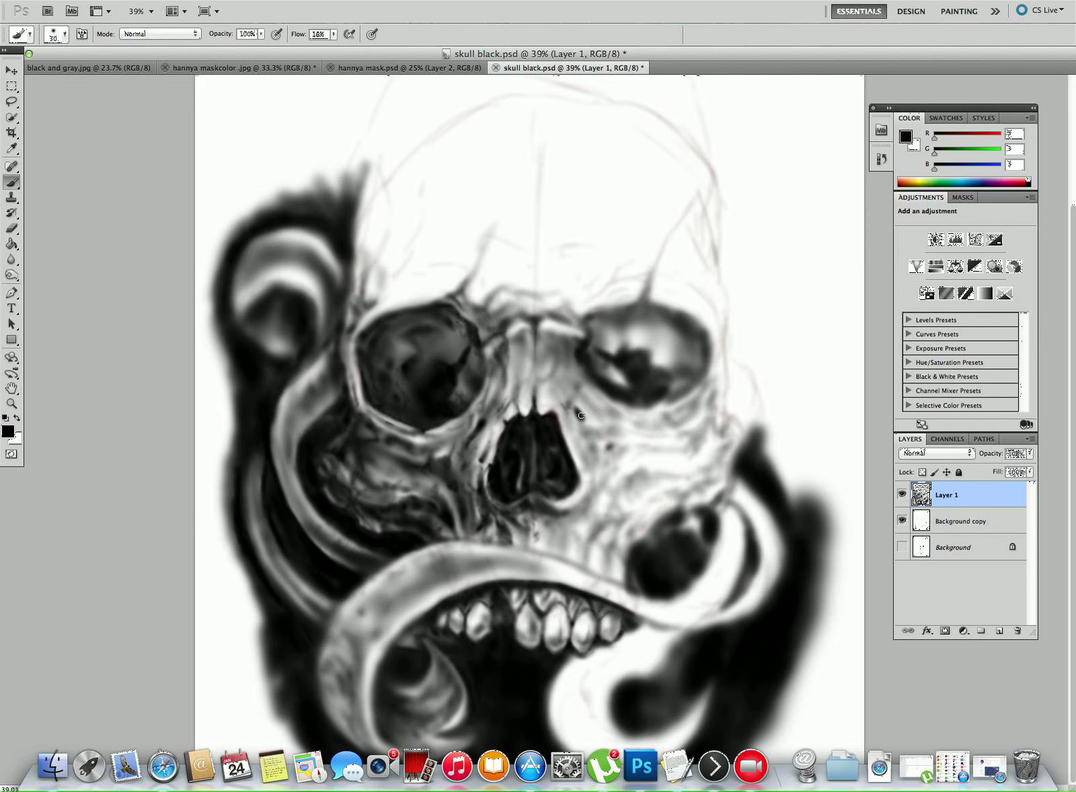
# Shade the right-hand cheekbone and darken the skull's outer edge beside the eye socket.
pyautogui.moveTo(589, 436)
pyautogui.mouseDown()
pyautogui.moveTo(584, 428)
pyautogui.moveTo(610, 429)
pyautogui.mouseUp()
pyautogui.moveTo(629, 484)
pyautogui.mouseDown()
pyautogui.moveTo(619, 505)
pyautogui.moveTo(629, 490)
pyautogui.moveTo(646, 506)
pyautogui.moveTo(672, 503)
pyautogui.moveTo(664, 496)
pyautogui.moveTo(696, 509)
pyautogui.moveTo(728, 493)
pyautogui.mouseUp()
pyautogui.moveTo(727, 413)
pyautogui.mouseDown()
pyautogui.moveTo(743, 437)
pyautogui.moveTo(725, 394)
pyautogui.moveTo(727, 354)
pyautogui.moveTo(748, 446)
pyautogui.moveTo(718, 401)
pyautogui.moveTo(727, 441)
pyautogui.mouseUp()
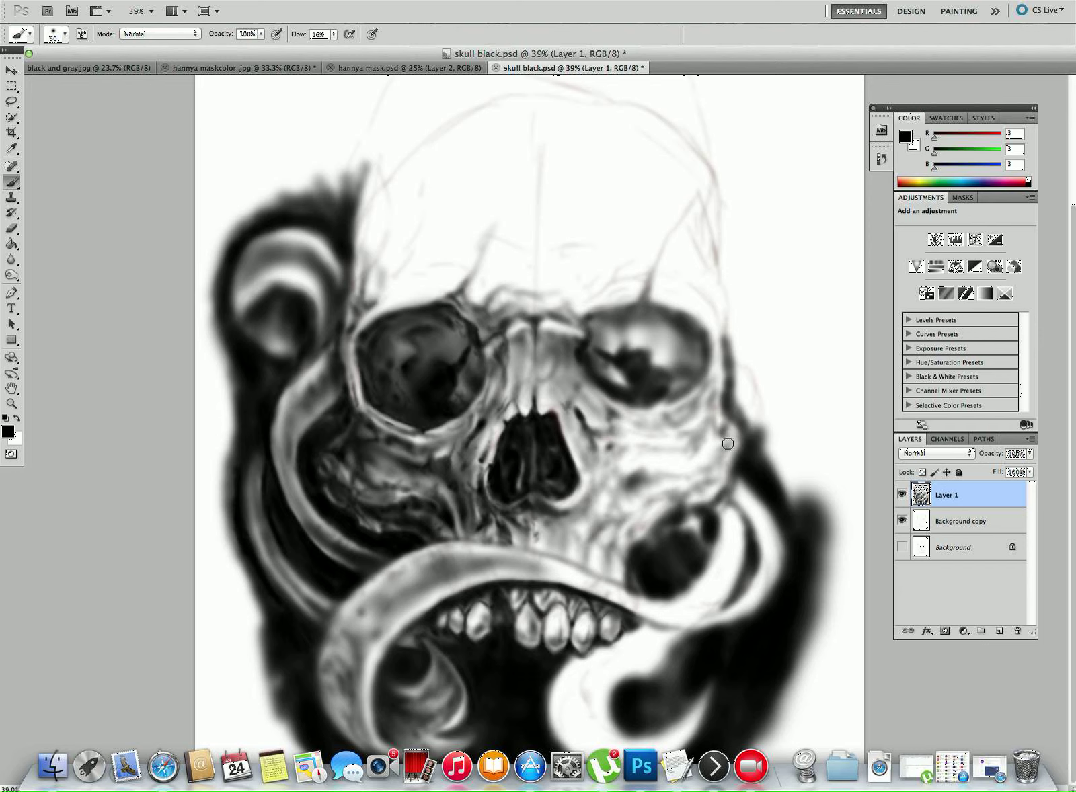
pyautogui.moveTo(610, 449)
pyautogui.mouseDown()
pyautogui.moveTo(598, 477)
pyautogui.moveTo(597, 456)
pyautogui.moveTo(605, 451)
pyautogui.moveTo(601, 465)
pyautogui.moveTo(612, 454)
pyautogui.moveTo(574, 436)
pyautogui.moveTo(574, 400)
pyautogui.moveTo(592, 474)
pyautogui.mouseUp()
# Reduce the brush to 40 px and shade the bone along the right edge of the nose cavity.
pyautogui.press('[')
pyautogui.press('[')
pyautogui.press('[')
pyautogui.press('[')
pyautogui.press('[')
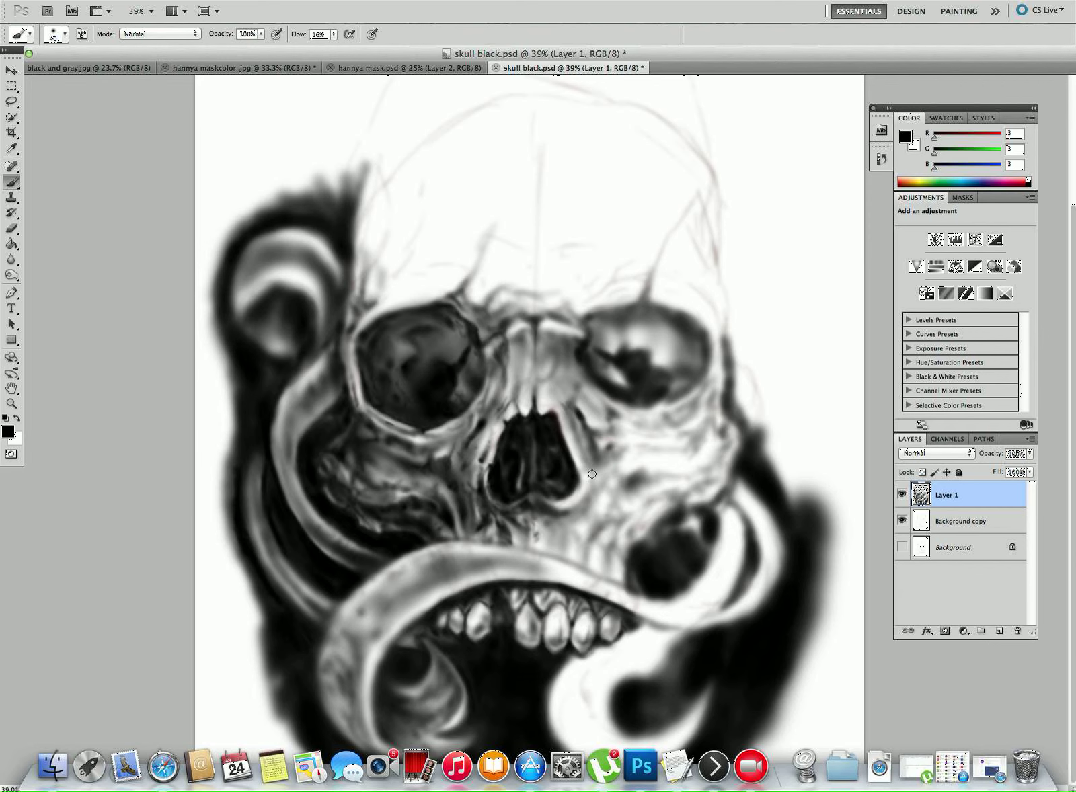
pyautogui.moveTo(566, 417)
pyautogui.mouseDown()
pyautogui.moveTo(575, 449)
pyautogui.moveTo(560, 407)
pyautogui.moveTo(588, 495)
pyautogui.moveTo(606, 484)
pyautogui.moveTo(590, 473)
pyautogui.moveTo(594, 500)
pyautogui.mouseUp()
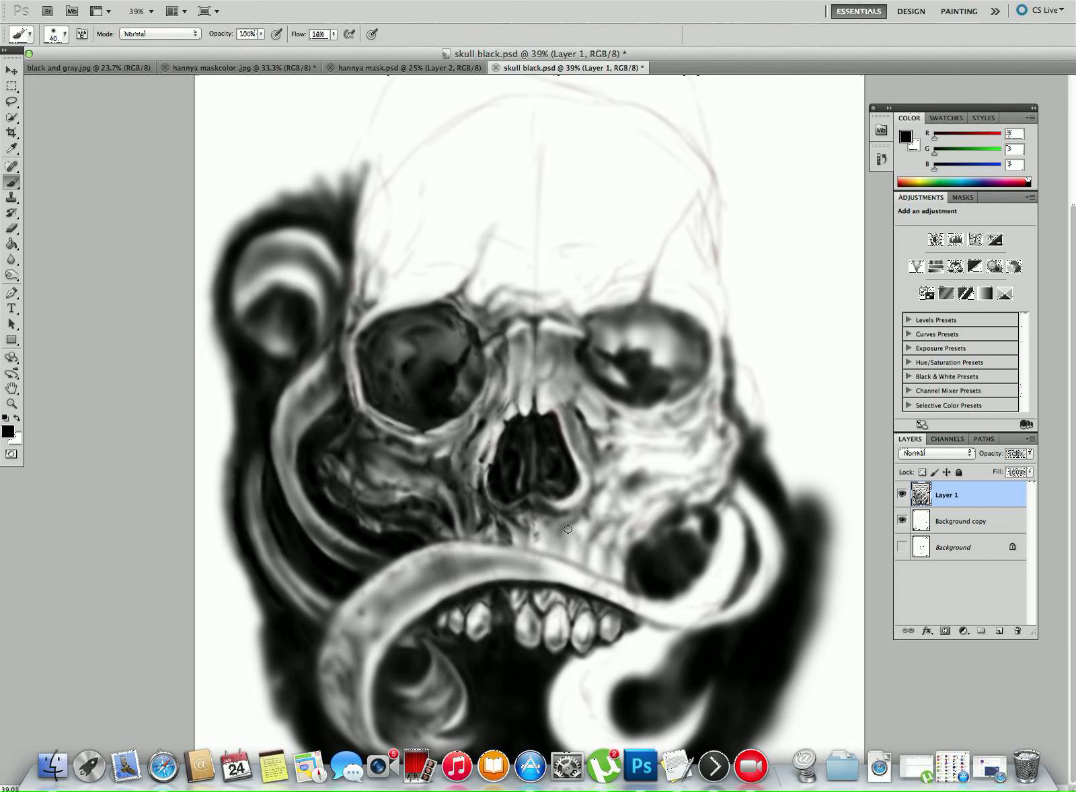
# Add grey shading and root detail to the upper jaw below the nose cavity, continuing up beside the nose.
pyautogui.moveTo(550, 528)
pyautogui.mouseDown()
pyautogui.moveTo(556, 542)
pyautogui.moveTo(539, 536)
pyautogui.mouseUp()
pyautogui.moveTo(579, 548); pyautogui.dragTo(596, 573)
pyautogui.moveTo(617, 552)
pyautogui.mouseDown()
pyautogui.moveTo(613, 527)
pyautogui.moveTo(644, 499)
pyautogui.moveTo(616, 544)
pyautogui.moveTo(599, 538)
pyautogui.moveTo(606, 570)
pyautogui.moveTo(593, 564)
pyautogui.moveTo(625, 587)
pyautogui.moveTo(612, 560)
pyautogui.moveTo(624, 550)
pyautogui.moveTo(615, 568)
pyautogui.moveTo(634, 543)
pyautogui.moveTo(632, 521)
pyautogui.moveTo(649, 505)
pyautogui.moveTo(672, 505)
pyautogui.moveTo(550, 364)
pyautogui.moveTo(600, 453)
pyautogui.moveTo(627, 448)
pyautogui.moveTo(614, 476)
pyautogui.moveTo(584, 446)
pyautogui.mouseUp()
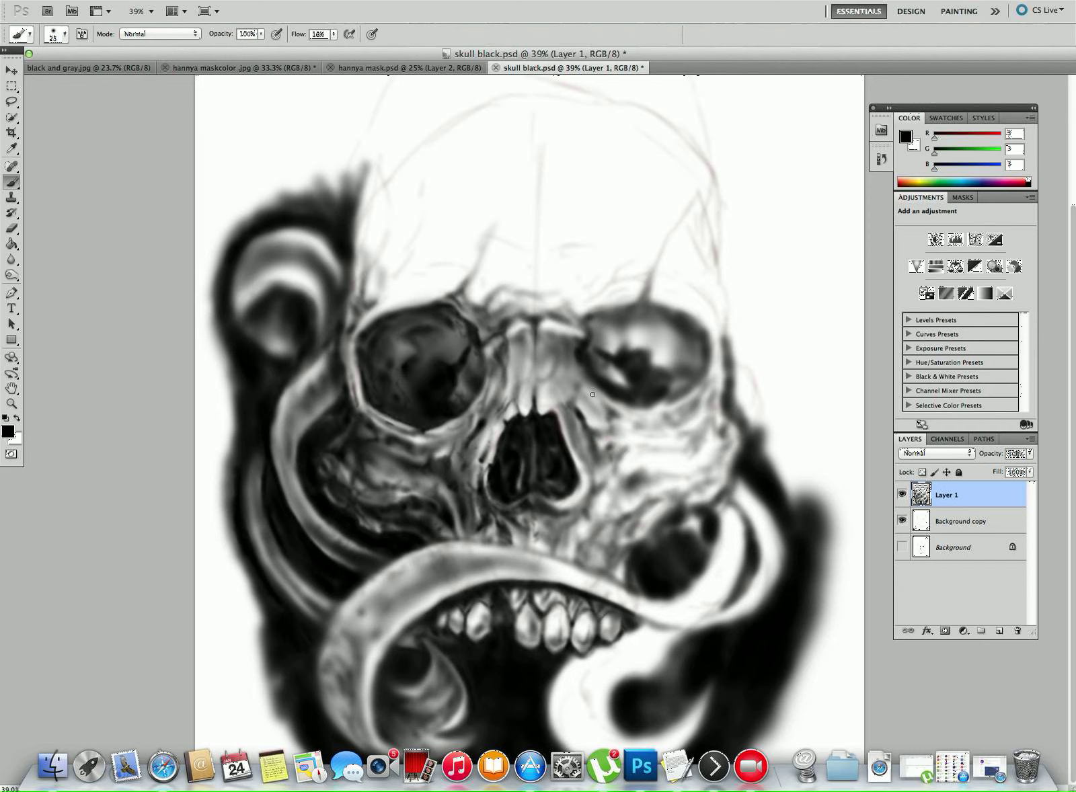
# Paint fine shading on the right side of the nasal bridge with a 25 px brush.
pyautogui.moveTo(590, 393); pyautogui.dragTo(590, 388)
pyautogui.moveTo(566, 357); pyautogui.dragTo(572, 348)
pyautogui.moveTo(569, 377)
pyautogui.mouseDown()
pyautogui.moveTo(577, 387)
pyautogui.moveTo(566, 380)
pyautogui.mouseUp()
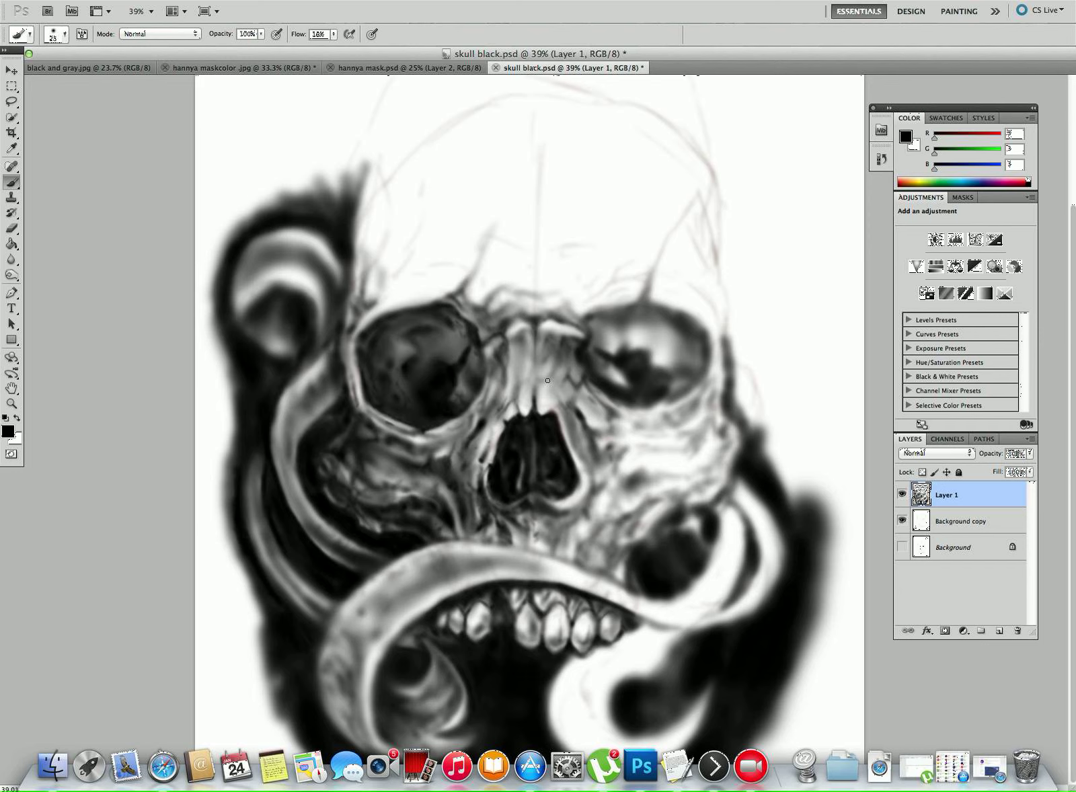
pyautogui.moveTo(551, 383); pyautogui.dragTo(551, 409)
# Define the lower right rim of the nose cavity with fine 25 px dark strokes.
pyautogui.moveTo(588, 468)
pyautogui.mouseDown()
pyautogui.moveTo(569, 505)
pyautogui.moveTo(581, 483)
pyautogui.moveTo(569, 504)
pyautogui.moveTo(509, 474)
pyautogui.moveTo(553, 503)
pyautogui.moveTo(572, 501)
pyautogui.moveTo(565, 494)
pyautogui.moveTo(582, 483)
pyautogui.moveTo(568, 440)
pyautogui.moveTo(579, 478)
pyautogui.mouseUp()
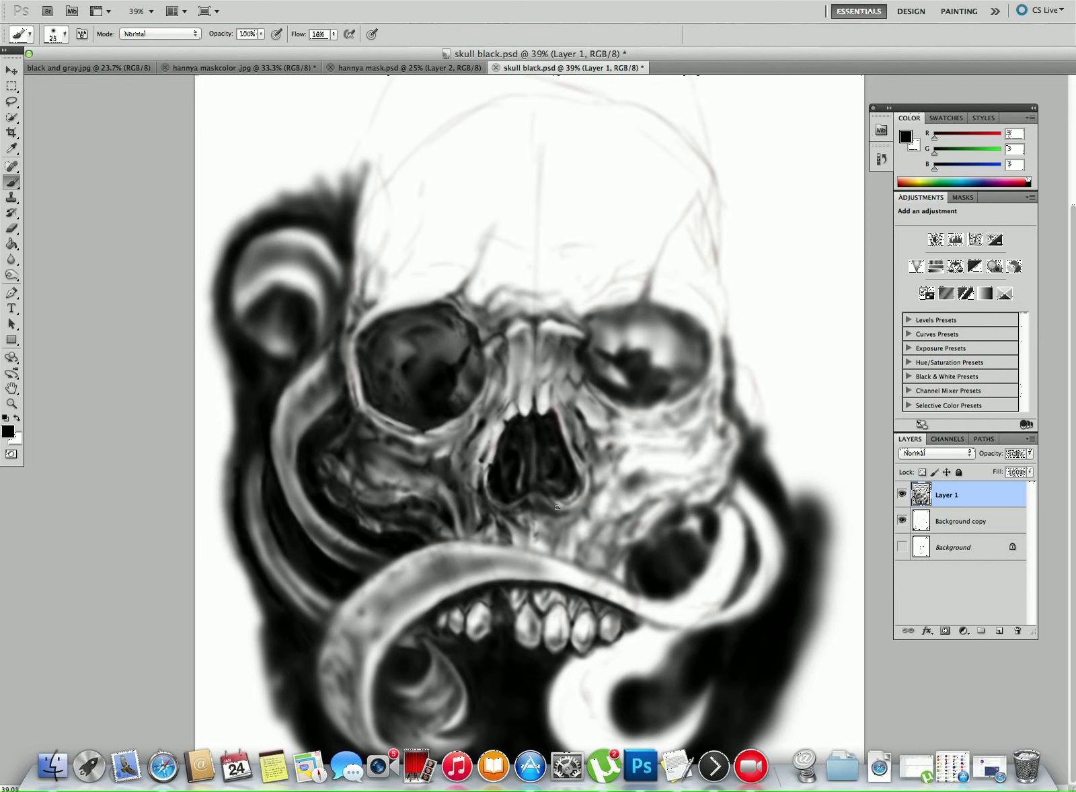
pyautogui.moveTo(581, 494); pyautogui.dragTo(578, 508)
pyautogui.moveTo(576, 482); pyautogui.dragTo(576, 504)
# Shade the upper jaw below the nose cavity and extend the tone up into the inner right cheek, gradually enlarging the brush.
pyautogui.moveTo(575, 523)
pyautogui.mouseDown()
pyautogui.moveTo(576, 538)
pyautogui.moveTo(581, 521)
pyautogui.mouseUp()
pyautogui.press(']')
pyautogui.moveTo(563, 522); pyautogui.dragTo(553, 542)
pyautogui.press(']')
pyautogui.moveTo(567, 528)
pyautogui.mouseDown()
pyautogui.moveTo(564, 551)
pyautogui.moveTo(577, 527)
pyautogui.moveTo(572, 560)
pyautogui.moveTo(570, 532)
pyautogui.moveTo(593, 513)
pyautogui.moveTo(550, 455)
pyautogui.moveTo(584, 518)
pyautogui.moveTo(584, 544)
pyautogui.moveTo(603, 504)
pyautogui.moveTo(559, 494)
pyautogui.moveTo(417, 420)
pyautogui.moveTo(533, 505)
pyautogui.moveTo(591, 514)
pyautogui.moveTo(598, 505)
pyautogui.moveTo(597, 523)
pyautogui.moveTo(605, 505)
pyautogui.moveTo(606, 517)
pyautogui.moveTo(584, 503)
pyautogui.moveTo(593, 497)
pyautogui.moveTo(588, 513)
pyautogui.moveTo(615, 479)
pyautogui.mouseUp()
# Shade the lower part of the right-hand cheekbone and the adjoining jaw with a 35 px brush.
pyautogui.press(']')
pyautogui.press(']')
pyautogui.press('[')
pyautogui.press('[')
pyautogui.press('[')
pyautogui.moveTo(616, 480)
pyautogui.mouseDown()
pyautogui.moveTo(645, 484)
pyautogui.moveTo(607, 482)
pyautogui.moveTo(613, 490)
pyautogui.moveTo(613, 467)
pyautogui.moveTo(615, 491)
pyautogui.moveTo(603, 499)
pyautogui.moveTo(642, 497)
pyautogui.mouseUp()
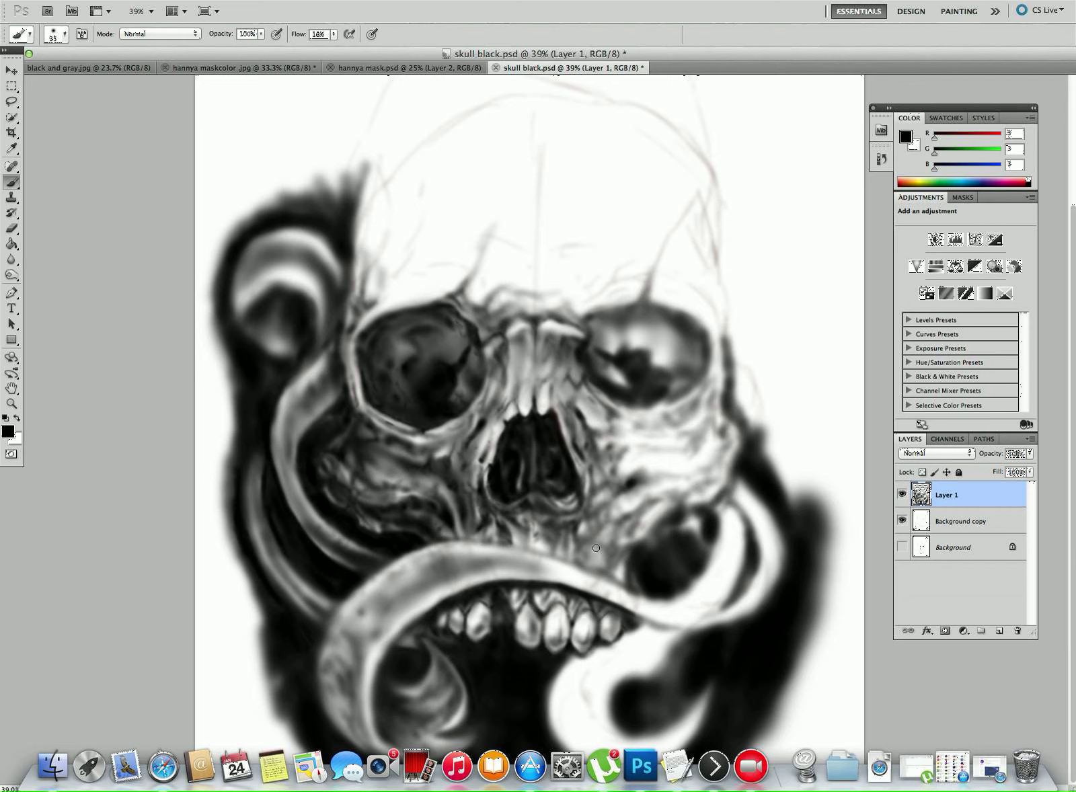
pyautogui.moveTo(607, 547)
pyautogui.mouseDown()
pyautogui.moveTo(629, 529)
pyautogui.moveTo(601, 549)
pyautogui.moveTo(601, 571)
pyautogui.moveTo(633, 588)
pyautogui.moveTo(631, 572)
pyautogui.moveTo(625, 586)
pyautogui.moveTo(634, 546)
pyautogui.moveTo(656, 566)
pyautogui.mouseUp()
pyautogui.moveTo(639, 507); pyautogui.dragTo(667, 495)
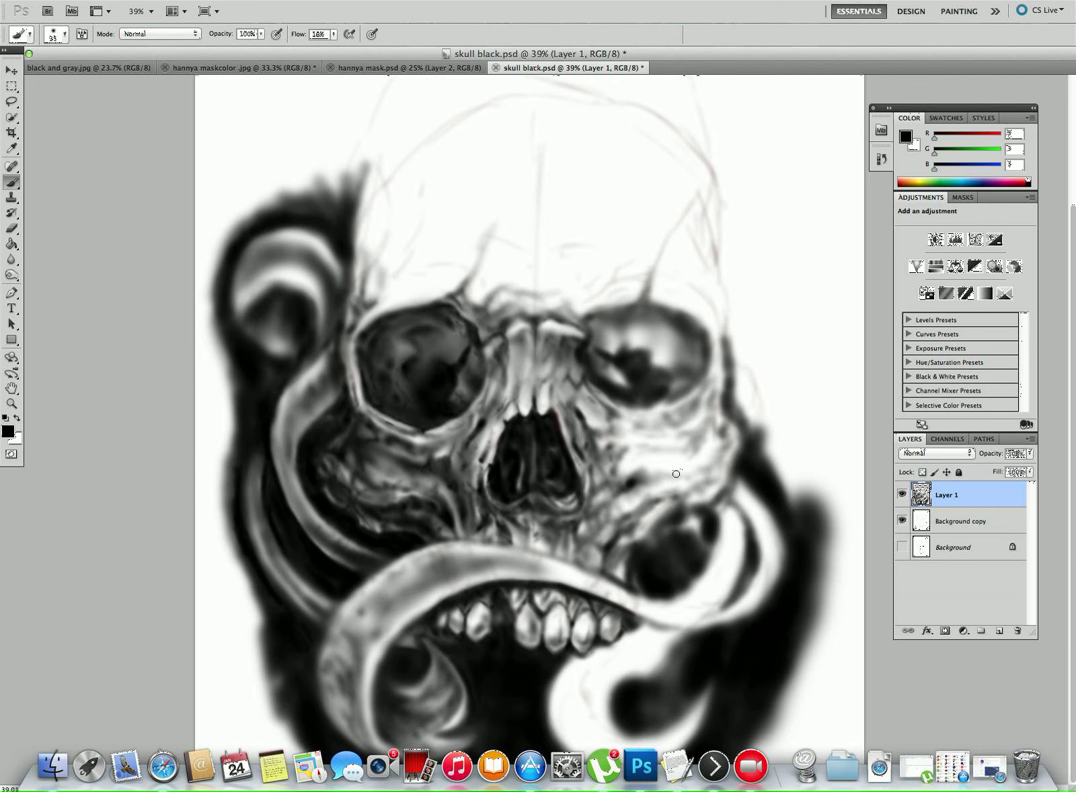
# Darken the right-hand cheekbone's outer edge and paint small dark pits along its lower rim, reducing the brush to 20 px.
pyautogui.moveTo(725, 429)
pyautogui.mouseDown()
pyautogui.moveTo(675, 446)
pyautogui.moveTo(703, 469)
pyautogui.moveTo(721, 458)
pyautogui.moveTo(728, 476)
pyautogui.moveTo(738, 456)
pyautogui.moveTo(720, 500)
pyautogui.moveTo(735, 473)
pyautogui.mouseUp()
pyautogui.moveTo(731, 500)
pyautogui.mouseDown()
pyautogui.moveTo(733, 528)
pyautogui.moveTo(712, 502)
pyautogui.mouseUp()
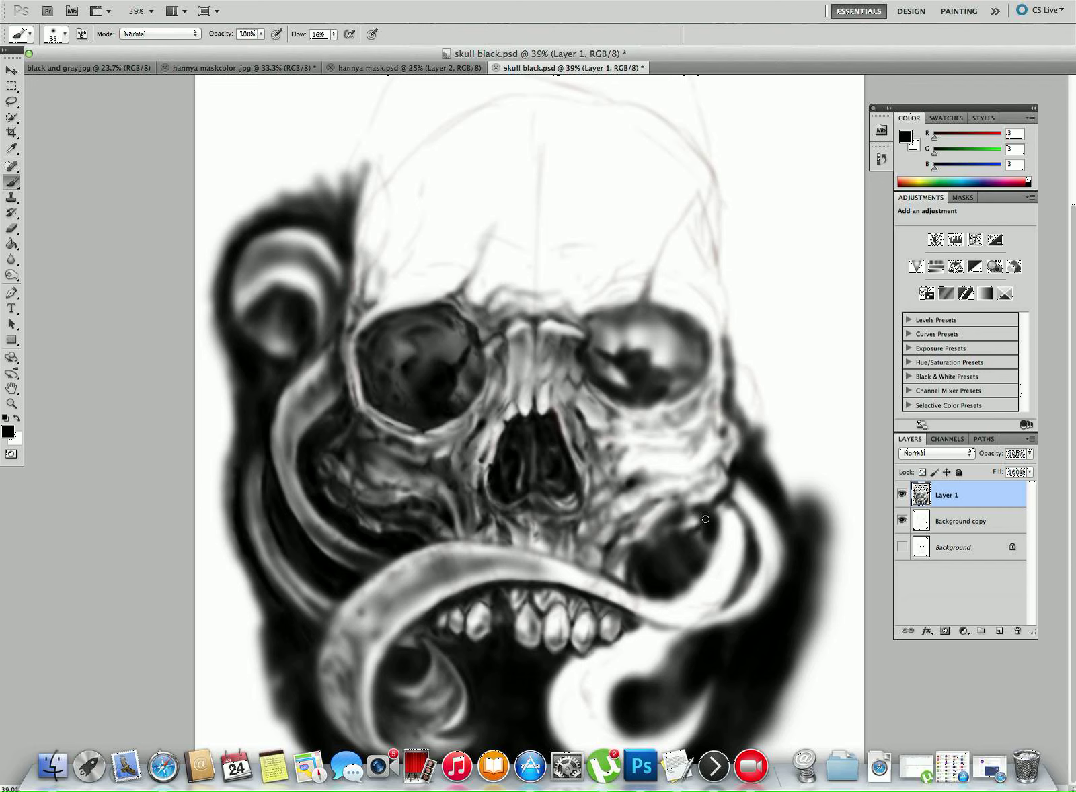
pyautogui.moveTo(674, 535); pyautogui.dragTo(649, 551)
pyautogui.moveTo(687, 532); pyautogui.dragTo(635, 545)
pyautogui.moveTo(644, 522)
pyautogui.mouseDown()
pyautogui.moveTo(678, 500)
pyautogui.moveTo(632, 521)
pyautogui.moveTo(645, 538)
pyautogui.moveTo(635, 539)
pyautogui.moveTo(638, 527)
pyautogui.moveTo(629, 540)
pyautogui.moveTo(663, 480)
pyautogui.mouseUp()
pyautogui.press('[')
pyautogui.press('[')
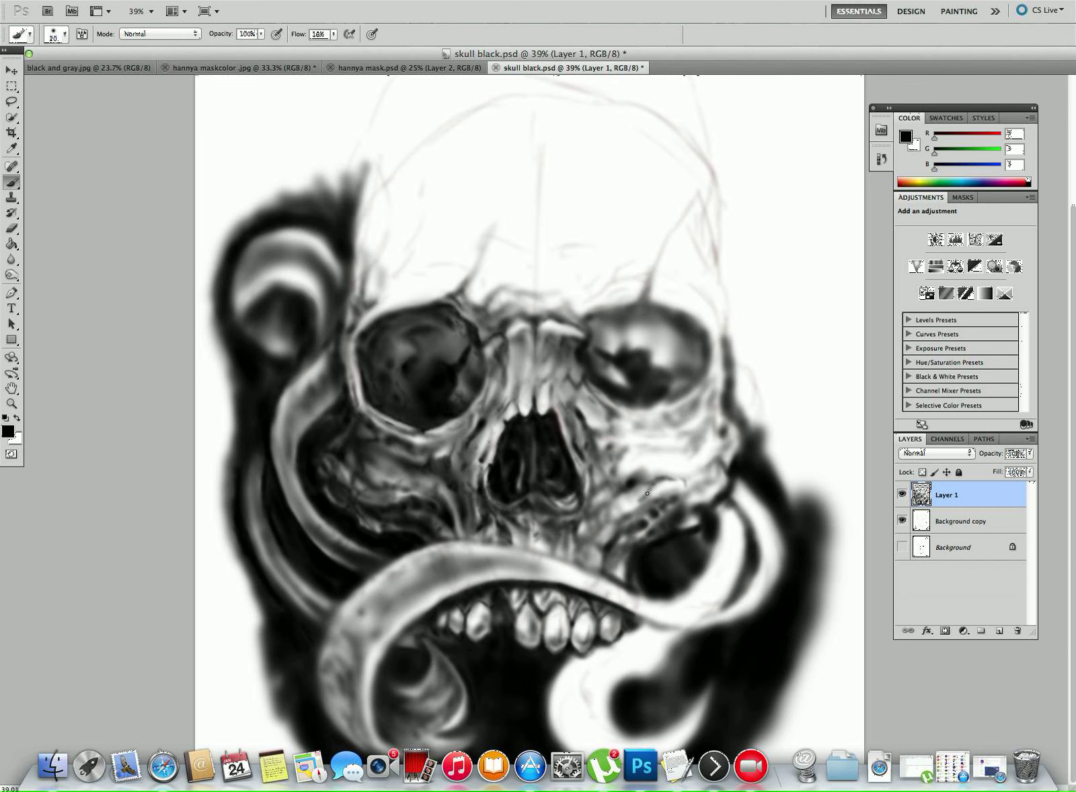
# Enlarge the brush to 40 px and build up texture across the right-hand cheekbone and the bone beside the socket.
pyautogui.press(']')
pyautogui.press(']')
pyautogui.moveTo(625, 509)
pyautogui.mouseDown()
pyautogui.moveTo(640, 502)
pyautogui.moveTo(619, 516)
pyautogui.moveTo(624, 493)
pyautogui.mouseUp()
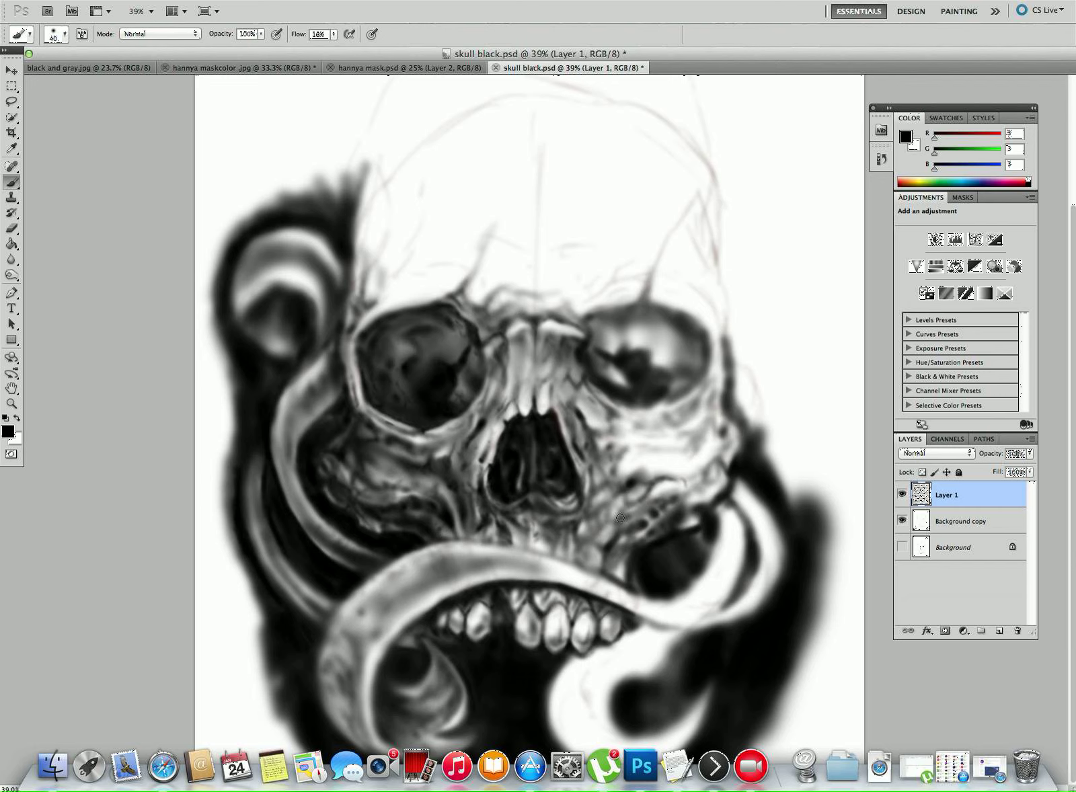
pyautogui.moveTo(642, 479)
pyautogui.mouseDown()
pyautogui.moveTo(703, 473)
pyautogui.moveTo(676, 496)
pyautogui.moveTo(674, 484)
pyautogui.moveTo(683, 483)
pyautogui.moveTo(682, 501)
pyautogui.moveTo(691, 482)
pyautogui.moveTo(722, 467)
pyautogui.moveTo(699, 515)
pyautogui.mouseUp()
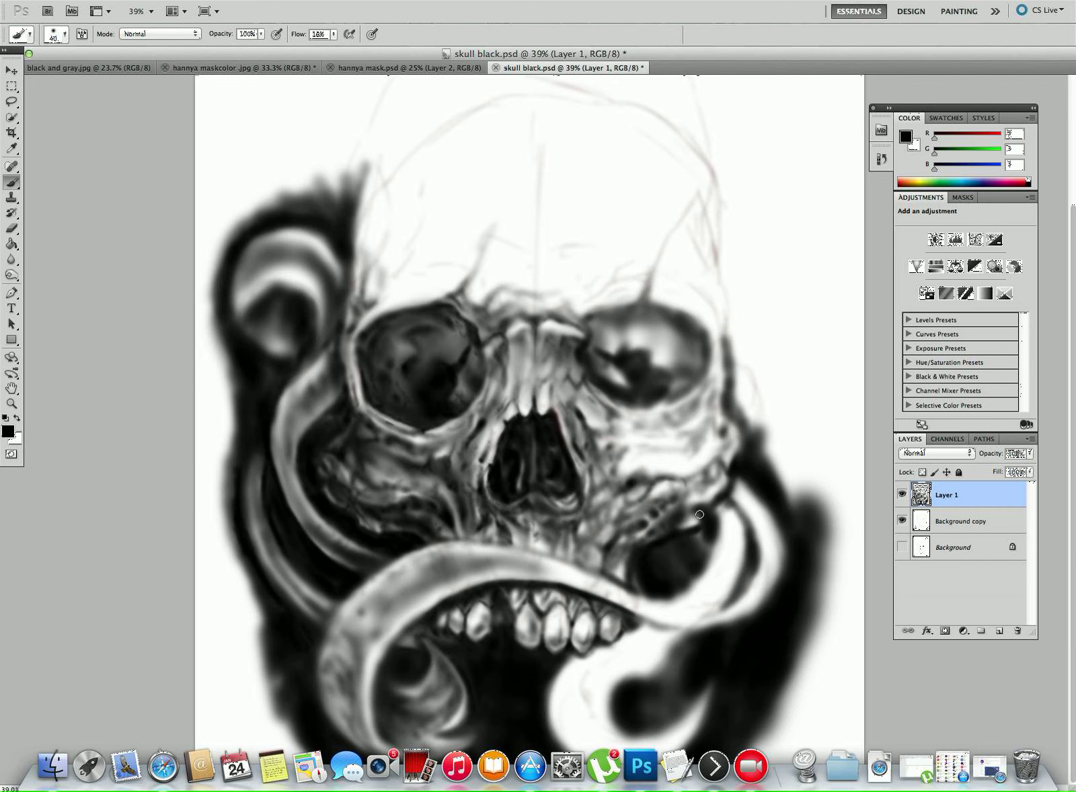
pyautogui.moveTo(715, 421)
pyautogui.mouseDown()
pyautogui.moveTo(724, 426)
pyautogui.moveTo(704, 424)
pyautogui.moveTo(714, 437)
pyautogui.moveTo(700, 456)
pyautogui.moveTo(703, 470)
pyautogui.moveTo(712, 467)
pyautogui.moveTo(699, 474)
pyautogui.moveTo(702, 457)
pyautogui.moveTo(698, 471)
pyautogui.moveTo(679, 460)
pyautogui.moveTo(690, 451)
pyautogui.moveTo(677, 459)
pyautogui.moveTo(703, 431)
pyautogui.moveTo(682, 453)
pyautogui.moveTo(656, 456)
pyautogui.moveTo(690, 454)
pyautogui.moveTo(679, 472)
pyautogui.moveTo(712, 446)
pyautogui.moveTo(712, 462)
pyautogui.moveTo(713, 436)
pyautogui.moveTo(705, 471)
pyautogui.moveTo(721, 407)
pyautogui.moveTo(700, 413)
pyautogui.moveTo(729, 374)
pyautogui.mouseUp()
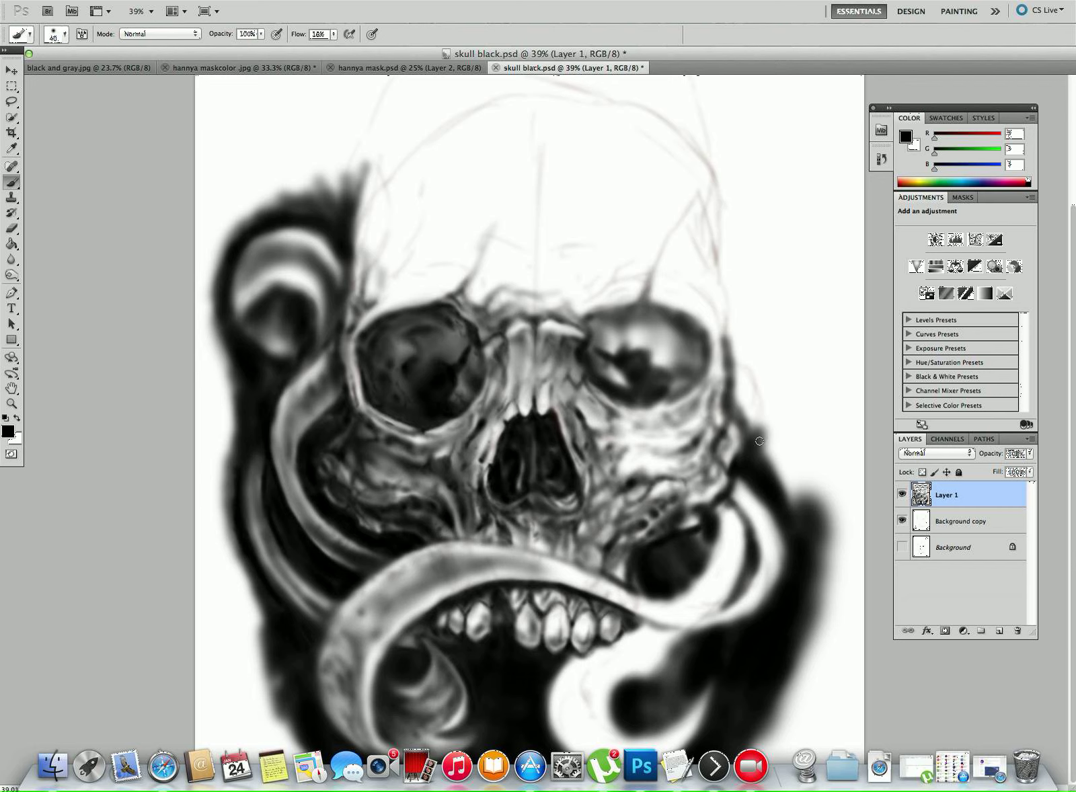
pyautogui.moveTo(663, 458)
pyautogui.mouseDown()
pyautogui.moveTo(640, 473)
pyautogui.moveTo(644, 493)
pyautogui.moveTo(617, 498)
pyautogui.moveTo(658, 498)
pyautogui.moveTo(650, 481)
pyautogui.moveTo(663, 501)
pyautogui.moveTo(653, 489)
pyautogui.moveTo(661, 497)
pyautogui.moveTo(616, 510)
pyautogui.moveTo(652, 506)
pyautogui.moveTo(616, 534)
pyautogui.mouseUp()
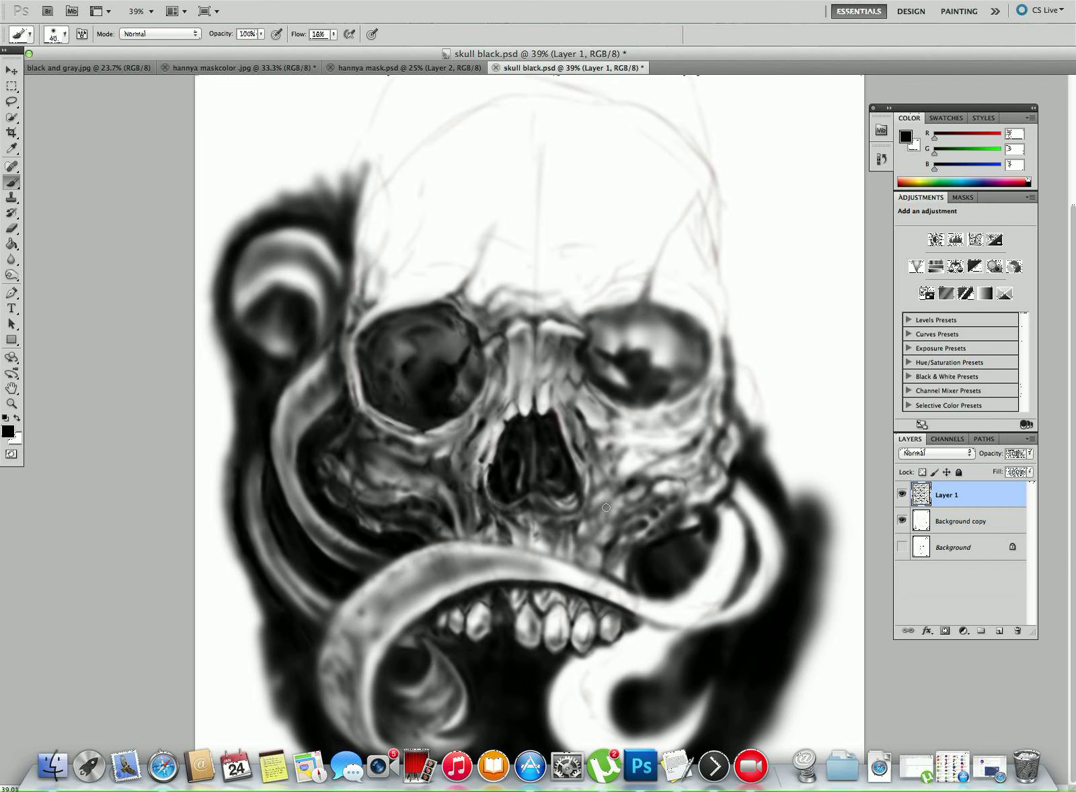
# Touch up the right cheek's detail and cover it with a soft grey tone using an 80 px brush.
pyautogui.moveTo(604, 510); pyautogui.dragTo(598, 507)
pyautogui.moveTo(640, 451); pyautogui.dragTo(632, 449)
pyautogui.moveTo(649, 451); pyautogui.dragTo(672, 451)
pyautogui.press(']')
pyautogui.press(']')
pyautogui.press(']')
pyautogui.press(']')
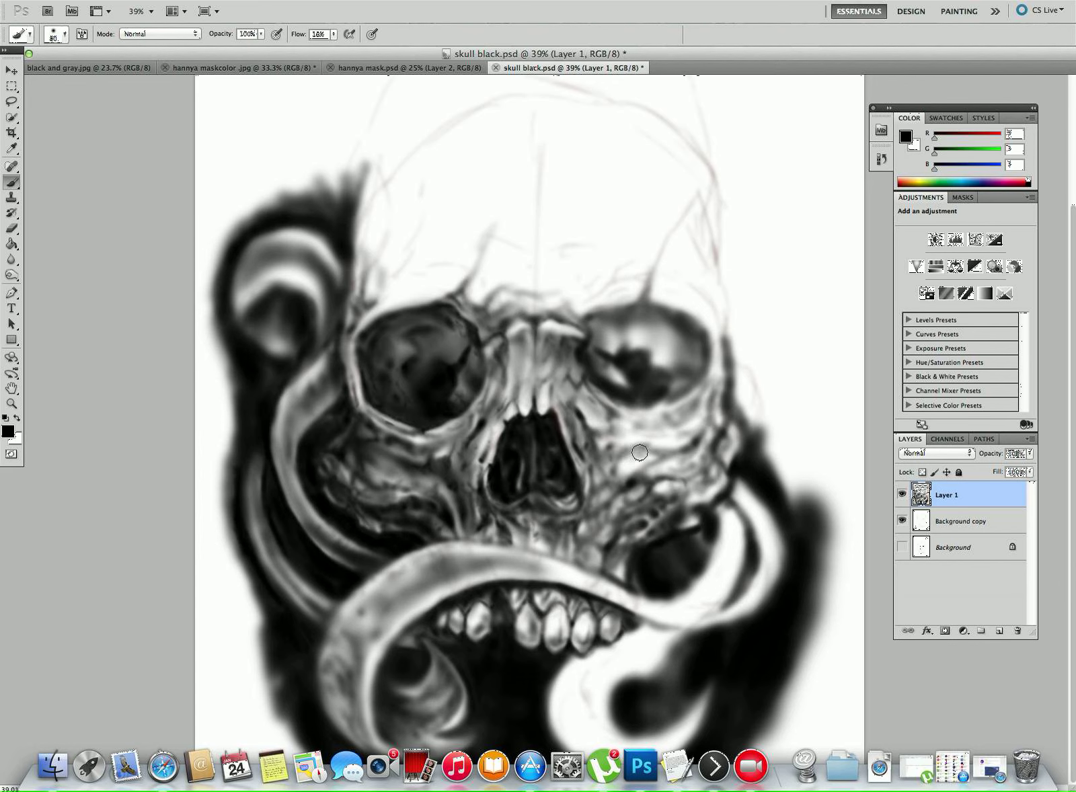
pyautogui.moveTo(638, 459)
pyautogui.mouseDown()
pyautogui.moveTo(618, 484)
pyautogui.moveTo(633, 438)
pyautogui.moveTo(670, 432)
pyautogui.moveTo(703, 397)
pyautogui.moveTo(670, 430)
pyautogui.moveTo(678, 416)
pyautogui.moveTo(630, 423)
pyautogui.moveTo(647, 423)
pyautogui.moveTo(588, 403)
pyautogui.moveTo(599, 425)
pyautogui.moveTo(586, 417)
pyautogui.moveTo(583, 435)
pyautogui.moveTo(646, 435)
pyautogui.moveTo(613, 451)
pyautogui.moveTo(651, 447)
pyautogui.moveTo(663, 432)
pyautogui.moveTo(685, 443)
pyautogui.moveTo(708, 407)
pyautogui.moveTo(705, 453)
pyautogui.moveTo(660, 474)
pyautogui.moveTo(688, 473)
pyautogui.moveTo(686, 486)
pyautogui.moveTo(696, 473)
pyautogui.moveTo(687, 512)
pyautogui.moveTo(712, 488)
pyautogui.moveTo(694, 524)
pyautogui.mouseUp()
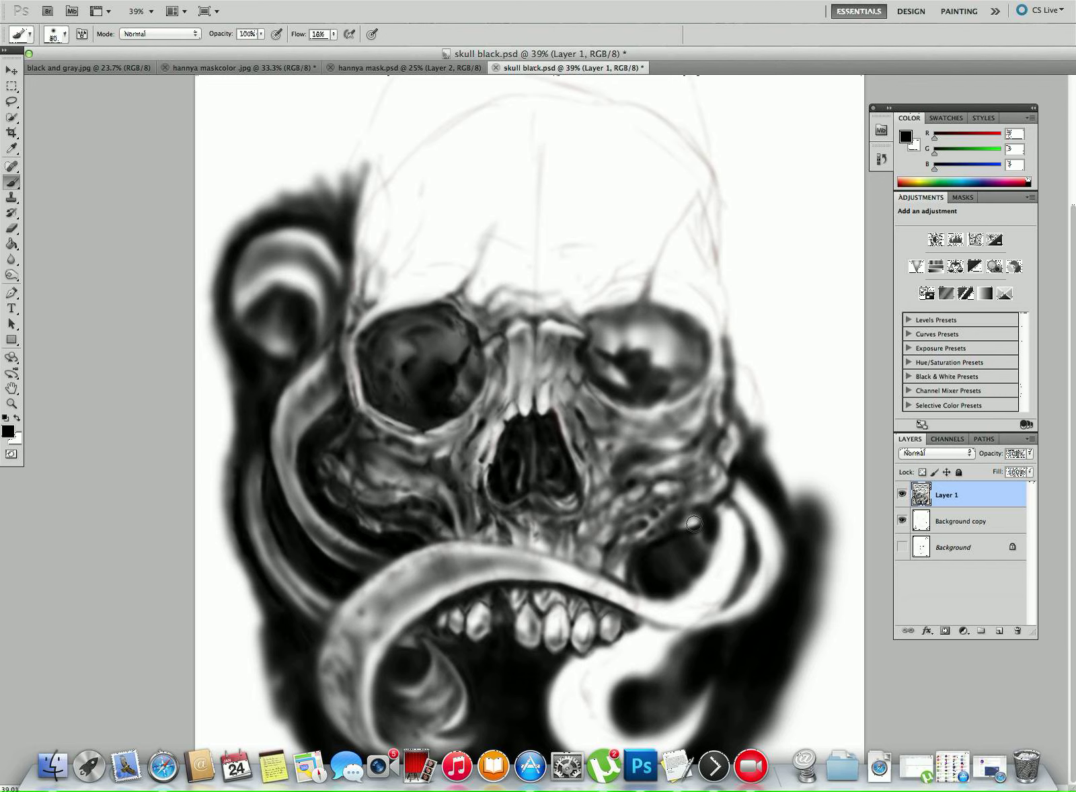
# Deepen the tone over the upper jaw, nasal bridge and both cheeks with the 80 px brush.
pyautogui.moveTo(616, 553)
pyautogui.mouseDown()
pyautogui.moveTo(618, 573)
pyautogui.moveTo(593, 548)
pyautogui.moveTo(577, 559)
pyautogui.moveTo(528, 532)
pyautogui.mouseUp()
pyautogui.moveTo(540, 394)
pyautogui.mouseDown()
pyautogui.moveTo(555, 364)
pyautogui.moveTo(542, 359)
pyautogui.mouseUp()
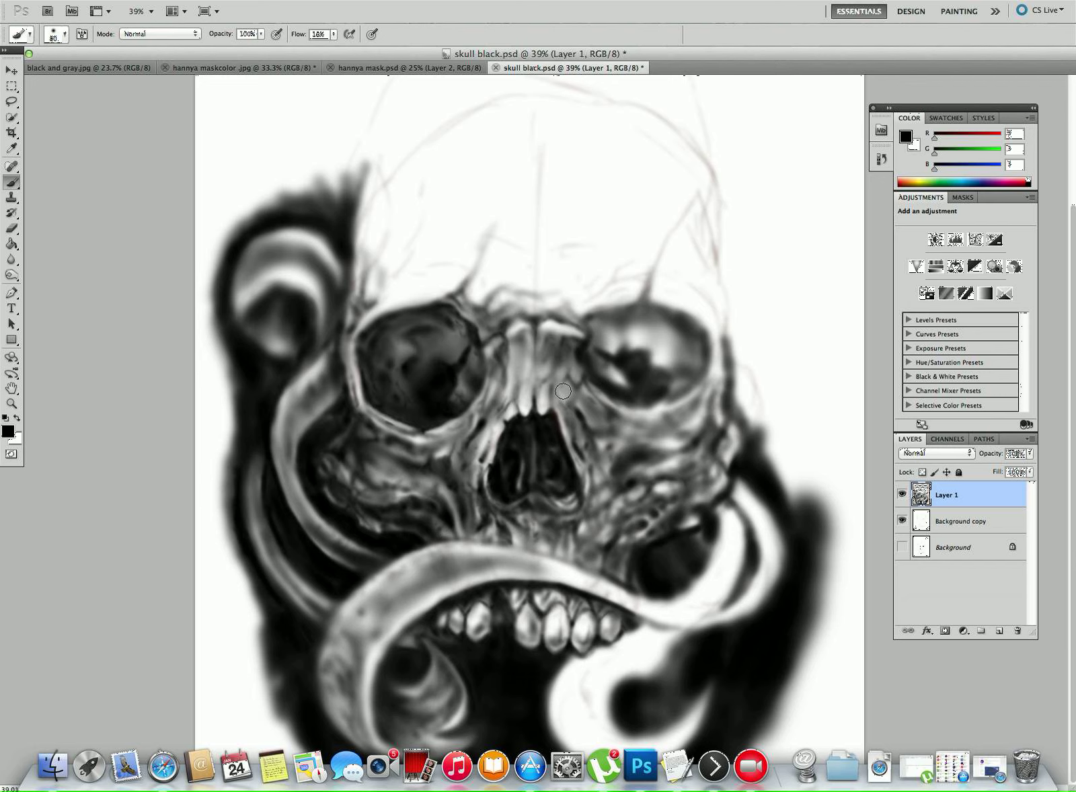
pyautogui.moveTo(618, 426)
pyautogui.mouseDown()
pyautogui.moveTo(606, 413)
pyautogui.moveTo(637, 429)
pyautogui.moveTo(634, 403)
pyautogui.moveTo(654, 399)
pyautogui.moveTo(647, 407)
pyautogui.moveTo(654, 376)
pyautogui.mouseUp()
pyautogui.moveTo(535, 545)
pyautogui.mouseDown()
pyautogui.moveTo(520, 532)
pyautogui.moveTo(523, 544)
pyautogui.mouseUp()
pyautogui.moveTo(450, 485)
pyautogui.mouseDown()
pyautogui.moveTo(409, 464)
pyautogui.moveTo(451, 488)
pyautogui.moveTo(477, 440)
pyautogui.moveTo(483, 459)
pyautogui.moveTo(493, 426)
pyautogui.moveTo(456, 458)
pyautogui.mouseUp()
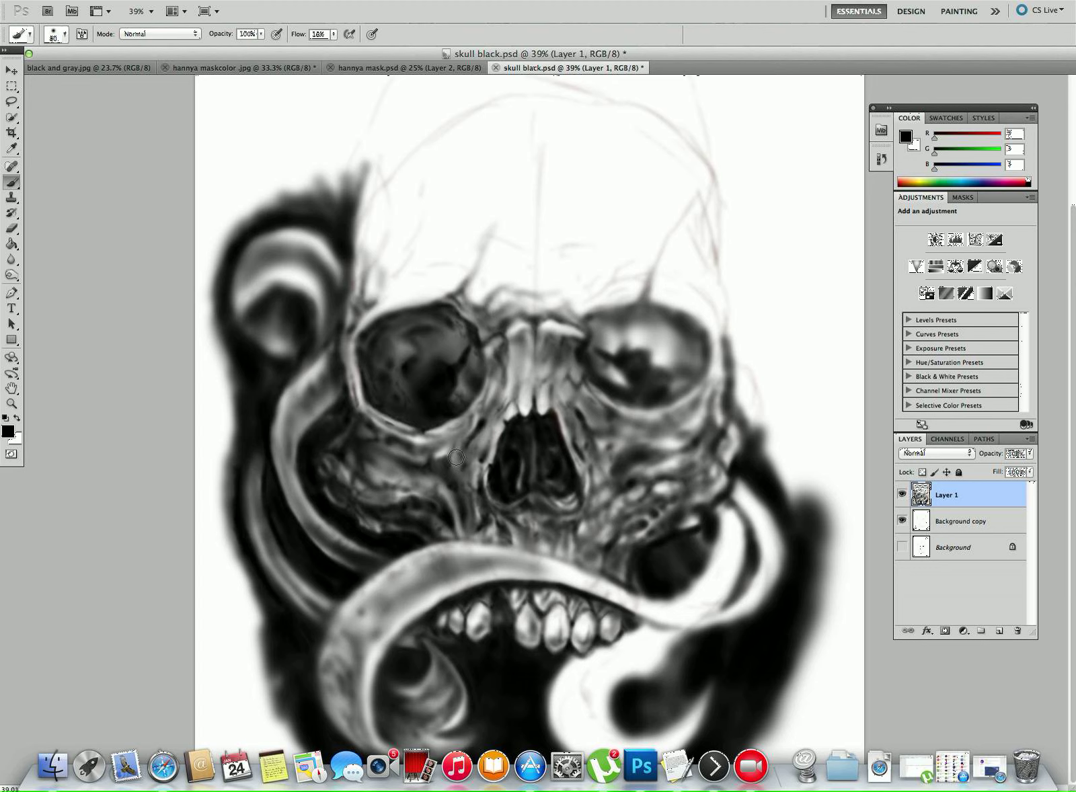
# Shade the upper teeth and the bone above them with the 80 px brush.
pyautogui.moveTo(572, 569); pyautogui.dragTo(576, 552)
pyautogui.moveTo(572, 621)
pyautogui.mouseDown()
pyautogui.moveTo(551, 646)
pyautogui.moveTo(561, 649)
pyautogui.moveTo(549, 645)
pyautogui.moveTo(582, 637)
pyautogui.mouseUp()
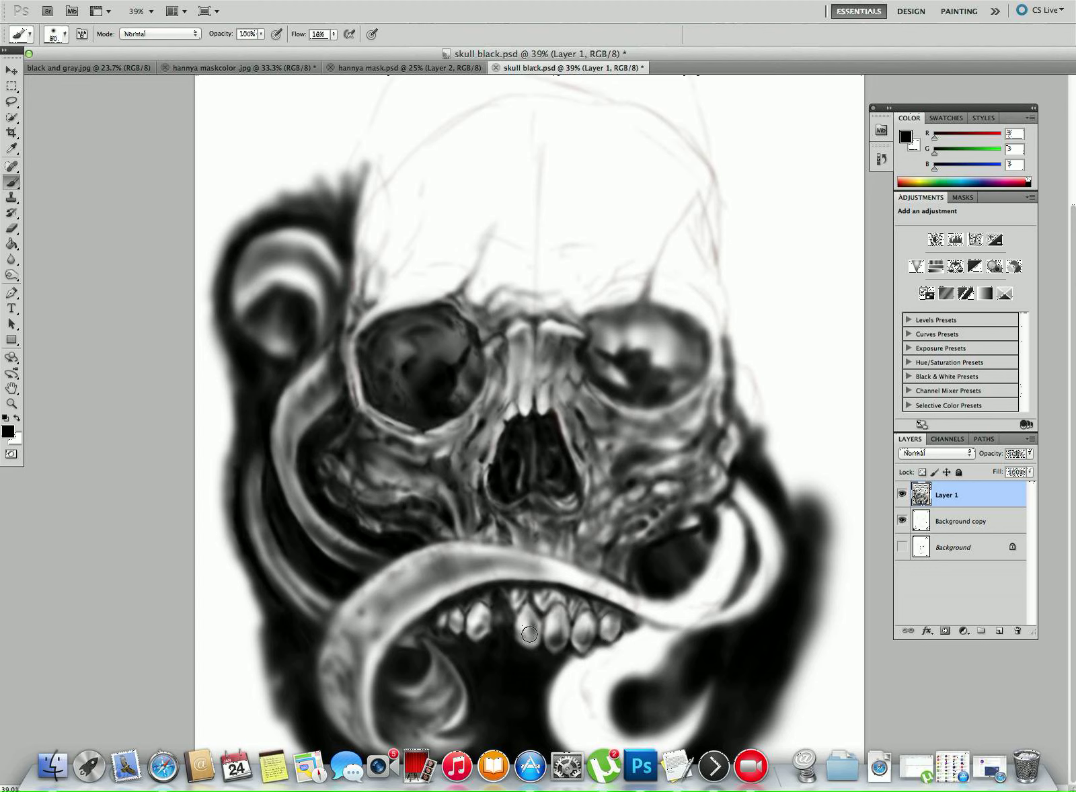
pyautogui.moveTo(478, 624)
pyautogui.mouseDown()
pyautogui.moveTo(492, 629)
pyautogui.moveTo(493, 616)
pyautogui.mouseUp()
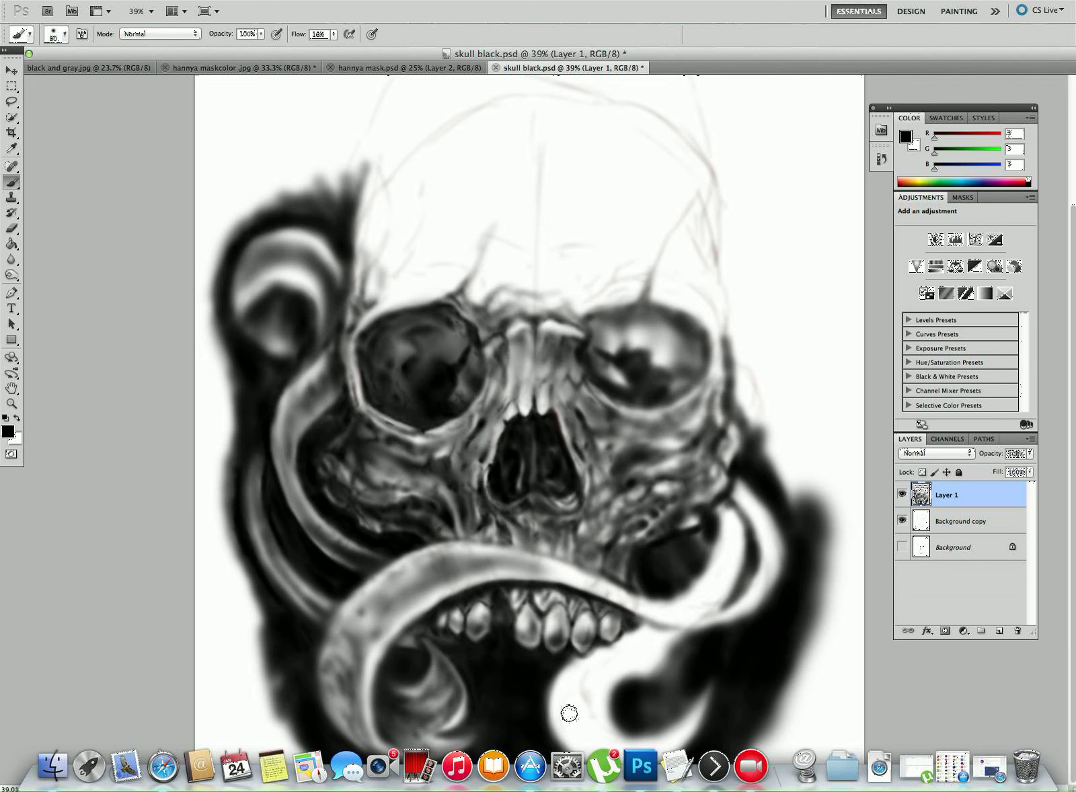
# Shade the white tentacle beside the right cheek and its lower curl with the 80 px brush.
pyautogui.moveTo(709, 536); pyautogui.dragTo(703, 557)
pyautogui.moveTo(681, 594)
pyautogui.mouseDown()
pyautogui.moveTo(696, 540)
pyautogui.moveTo(627, 482)
pyautogui.moveTo(692, 552)
pyautogui.moveTo(739, 529)
pyautogui.moveTo(732, 507)
pyautogui.moveTo(745, 553)
pyautogui.moveTo(729, 515)
pyautogui.moveTo(738, 555)
pyautogui.moveTo(727, 545)
pyautogui.moveTo(713, 553)
pyautogui.moveTo(744, 542)
pyautogui.moveTo(739, 583)
pyautogui.moveTo(731, 507)
pyautogui.moveTo(746, 537)
pyautogui.moveTo(735, 602)
pyautogui.moveTo(751, 570)
pyautogui.moveTo(726, 598)
pyautogui.moveTo(720, 500)
pyautogui.moveTo(729, 553)
pyautogui.moveTo(713, 554)
pyautogui.moveTo(722, 565)
pyautogui.moveTo(653, 602)
pyautogui.moveTo(716, 605)
pyautogui.moveTo(687, 609)
pyautogui.moveTo(697, 583)
pyautogui.moveTo(645, 583)
pyautogui.moveTo(690, 608)
pyautogui.moveTo(686, 598)
pyautogui.moveTo(719, 580)
pyautogui.moveTo(703, 589)
pyautogui.moveTo(709, 558)
pyautogui.moveTo(668, 601)
pyautogui.moveTo(711, 590)
pyautogui.moveTo(703, 605)
pyautogui.moveTo(724, 549)
pyautogui.moveTo(707, 590)
pyautogui.moveTo(680, 596)
pyautogui.moveTo(704, 608)
pyautogui.moveTo(727, 603)
pyautogui.moveTo(653, 591)
pyautogui.moveTo(709, 605)
pyautogui.moveTo(695, 600)
pyautogui.moveTo(732, 567)
pyautogui.moveTo(724, 598)
pyautogui.moveTo(726, 555)
pyautogui.moveTo(673, 588)
pyautogui.moveTo(680, 634)
pyautogui.moveTo(693, 639)
pyautogui.moveTo(624, 635)
pyautogui.moveTo(680, 653)
pyautogui.moveTo(626, 686)
pyautogui.moveTo(675, 652)
pyautogui.moveTo(634, 705)
pyautogui.mouseUp()
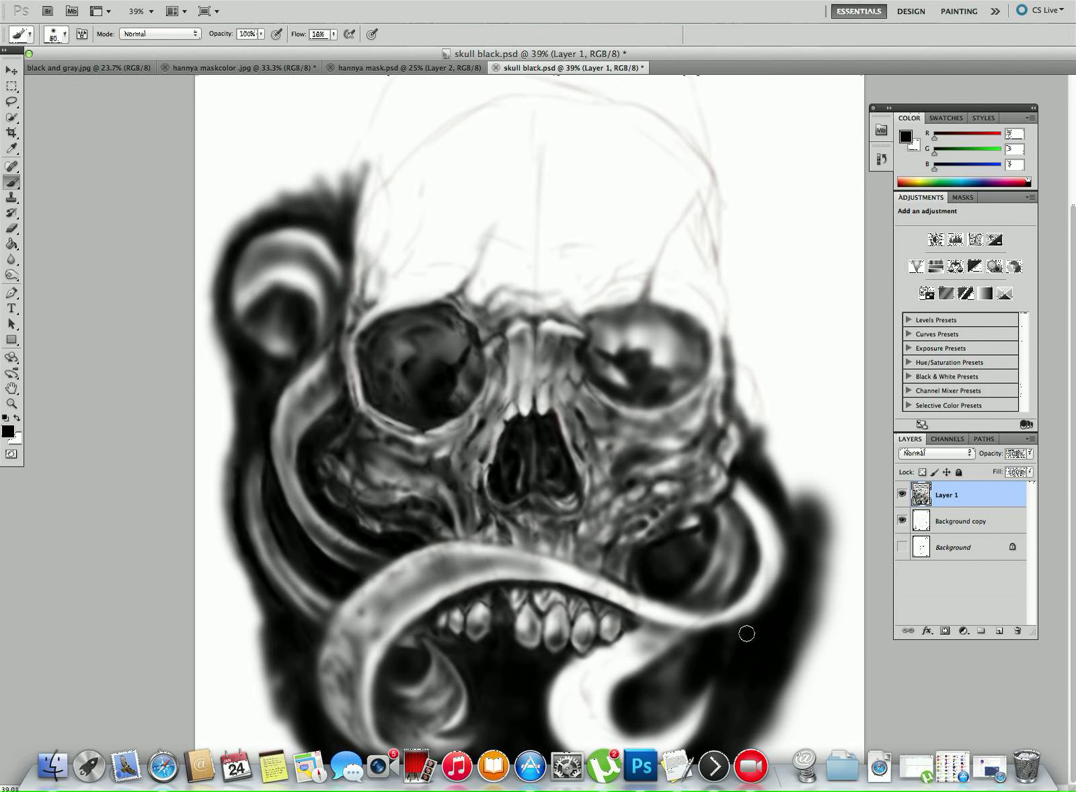
pyautogui.moveTo(624, 642)
pyautogui.mouseDown()
pyautogui.moveTo(550, 680)
pyautogui.moveTo(565, 657)
pyautogui.moveTo(550, 687)
pyautogui.moveTo(558, 713)
pyautogui.mouseUp()
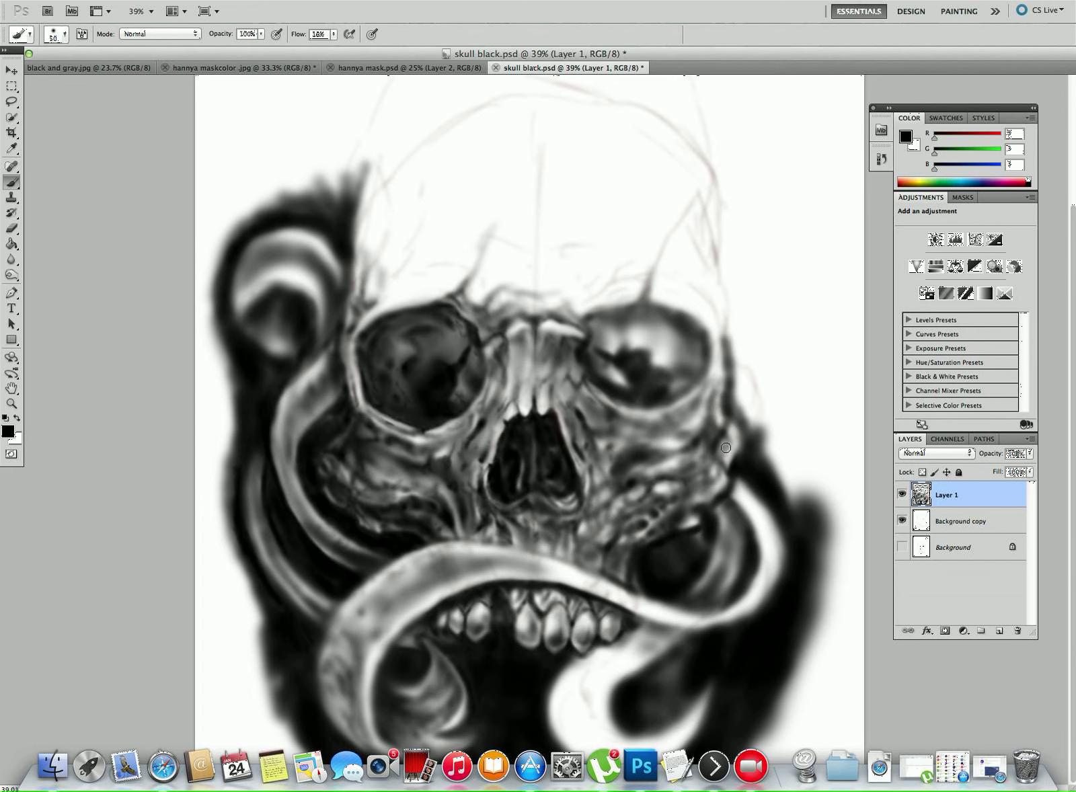
# Reduce the brush to 35 px and darken the cheekbone's outer tip and the right eye socket's lower rim.
pyautogui.press('[')
pyautogui.press('[')
pyautogui.press('[')
pyautogui.moveTo(730, 445); pyautogui.dragTo(730, 452)
pyautogui.moveTo(669, 397); pyautogui.dragTo(692, 380)
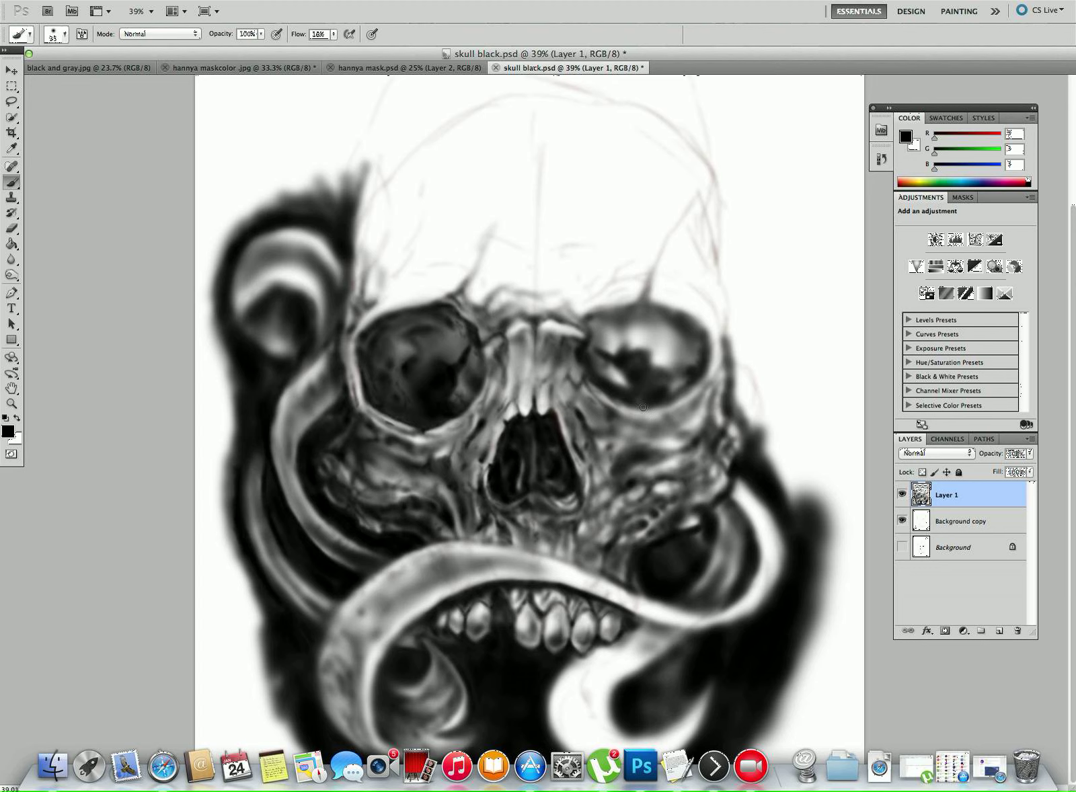
pyautogui.moveTo(670, 406)
pyautogui.mouseDown()
pyautogui.moveTo(701, 381)
pyautogui.moveTo(708, 337)
pyautogui.moveTo(696, 374)
pyautogui.moveTo(682, 355)
pyautogui.mouseUp()
pyautogui.moveTo(671, 398)
pyautogui.mouseDown()
pyautogui.moveTo(643, 413)
pyautogui.moveTo(613, 397)
pyautogui.mouseUp()
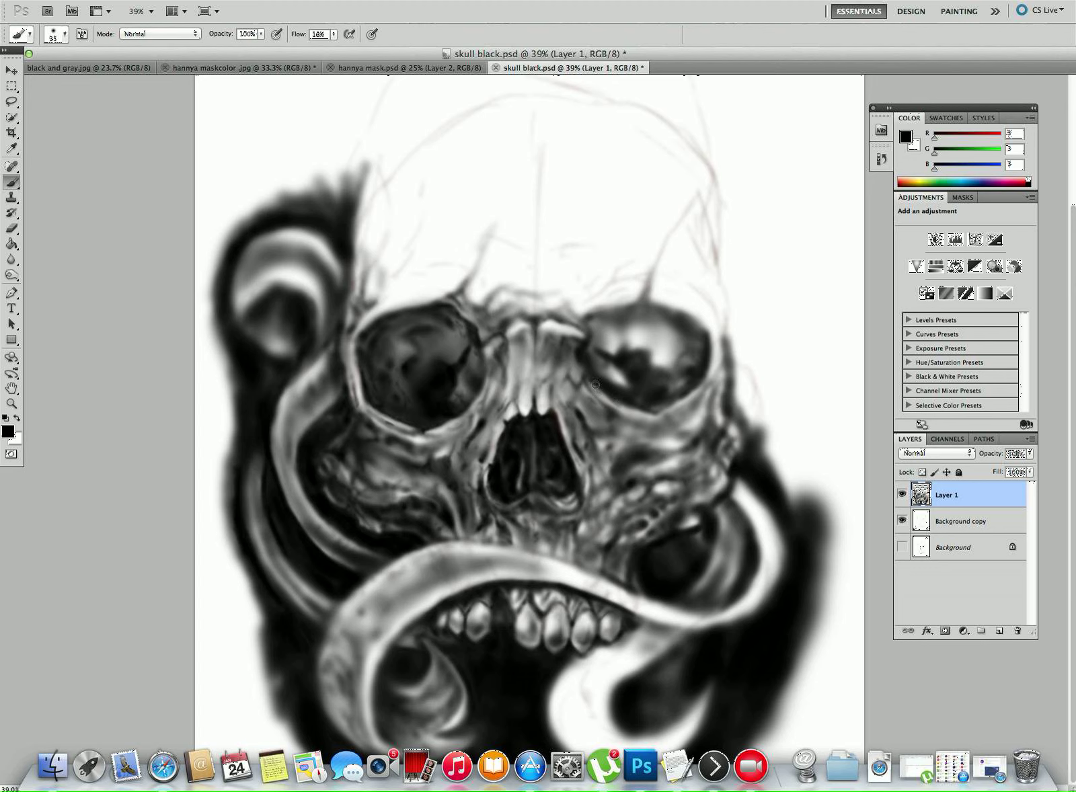
# Refine the shading from beside the nose across the right cheek and upper jaw with the 35 px brush.
pyautogui.moveTo(620, 416)
pyautogui.mouseDown()
pyautogui.moveTo(582, 384)
pyautogui.moveTo(612, 416)
pyautogui.moveTo(589, 403)
pyautogui.moveTo(600, 423)
pyautogui.moveTo(555, 418)
pyautogui.mouseUp()
pyautogui.moveTo(585, 556); pyautogui.dragTo(590, 542)
pyautogui.moveTo(641, 525); pyautogui.dragTo(590, 509)
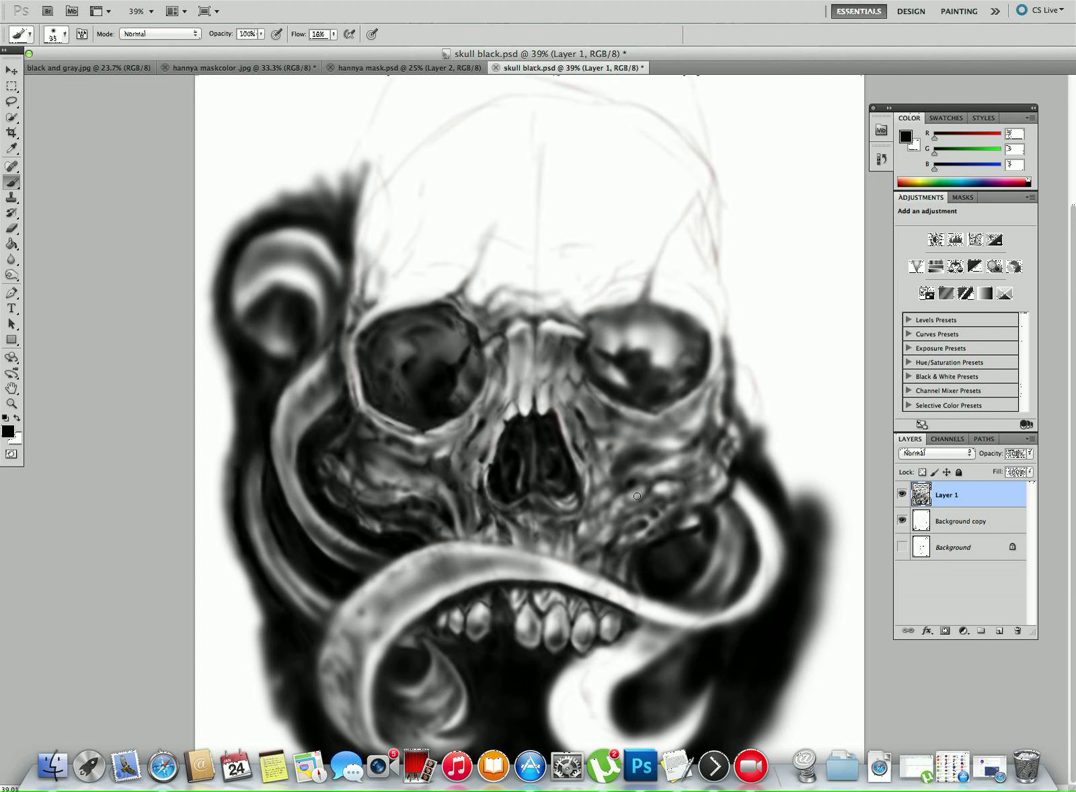
pyautogui.moveTo(640, 478); pyautogui.dragTo(644, 473)
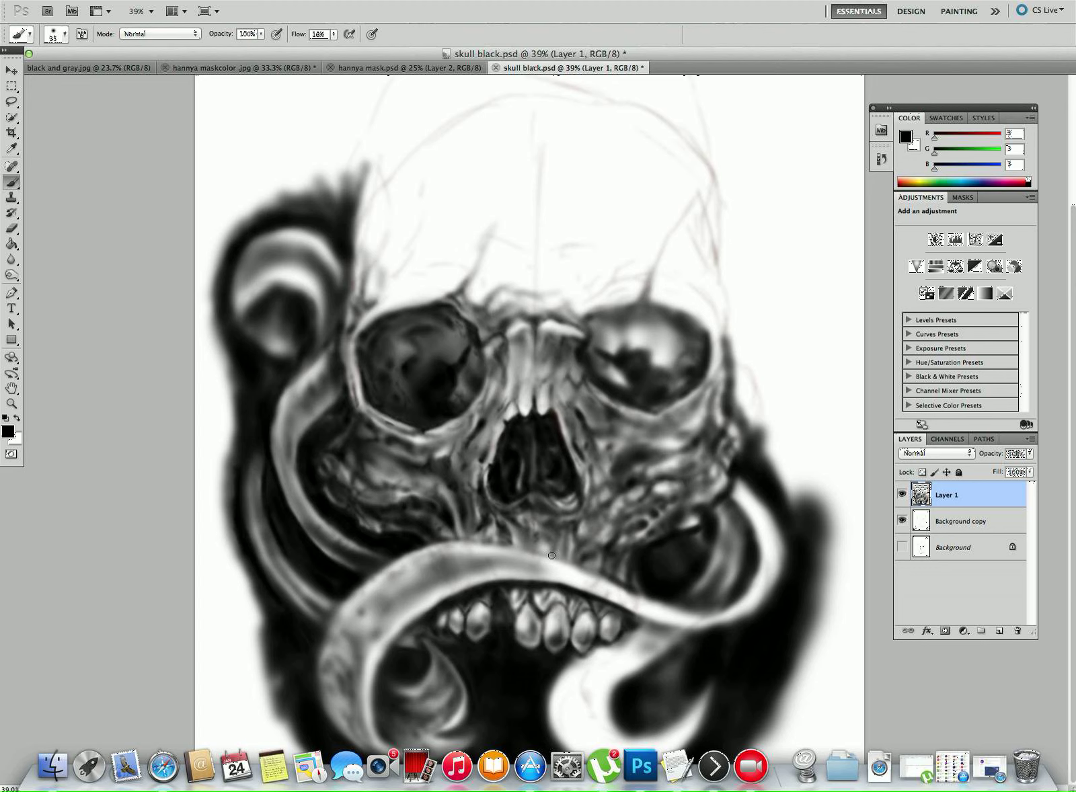
pyautogui.moveTo(553, 555)
pyautogui.mouseDown()
pyautogui.moveTo(540, 549)
pyautogui.moveTo(602, 573)
pyautogui.mouseUp()
pyautogui.moveTo(558, 390)
pyautogui.mouseDown()
pyautogui.moveTo(592, 411)
pyautogui.moveTo(570, 408)
pyautogui.moveTo(574, 433)
pyautogui.moveTo(612, 431)
pyautogui.mouseUp()
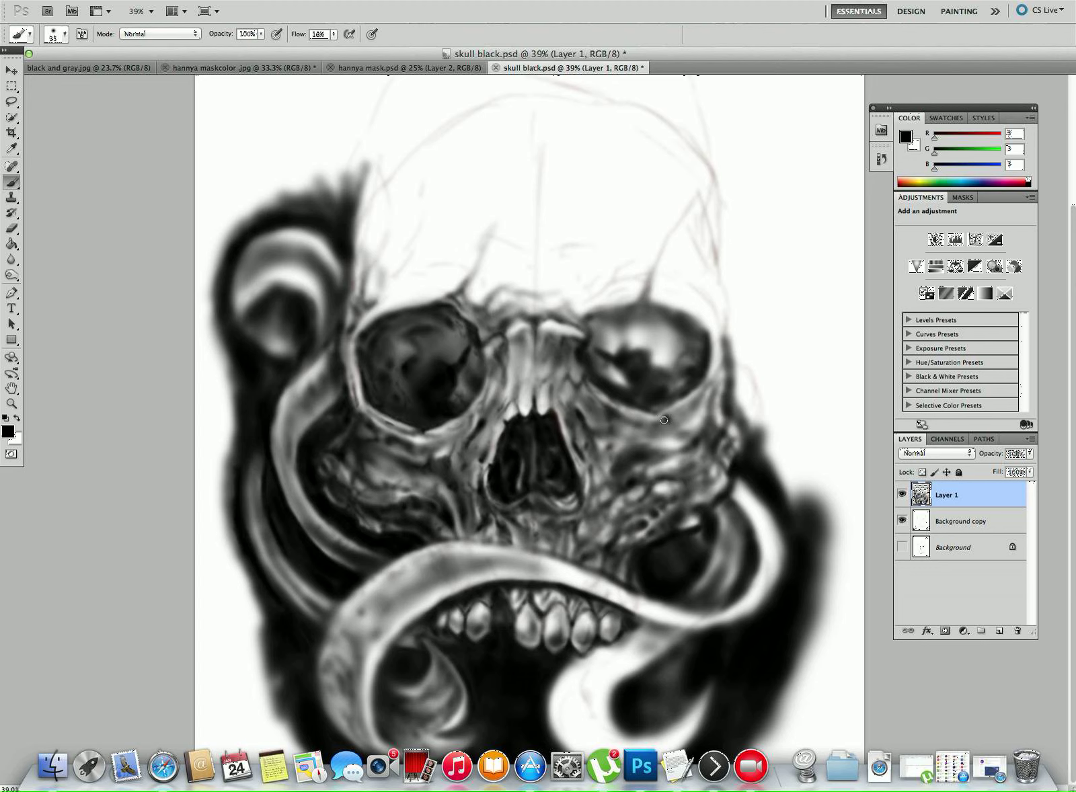
# Paint dark texture marks on the right cheek directly below the eye socket.
pyautogui.moveTo(659, 427); pyautogui.dragTo(667, 427)
pyautogui.moveTo(663, 425); pyautogui.dragTo(656, 431)
pyautogui.moveTo(665, 425)
pyautogui.mouseDown()
pyautogui.moveTo(690, 413)
pyautogui.moveTo(712, 366)
pyautogui.moveTo(695, 401)
pyautogui.moveTo(715, 378)
pyautogui.moveTo(721, 333)
pyautogui.moveTo(693, 434)
pyautogui.moveTo(693, 414)
pyautogui.moveTo(676, 435)
pyautogui.moveTo(632, 392)
pyautogui.moveTo(599, 392)
pyautogui.moveTo(670, 444)
pyautogui.moveTo(634, 432)
pyautogui.moveTo(627, 446)
pyautogui.moveTo(615, 438)
pyautogui.moveTo(619, 457)
pyautogui.moveTo(601, 438)
pyautogui.moveTo(620, 443)
pyautogui.moveTo(596, 455)
pyautogui.mouseUp()
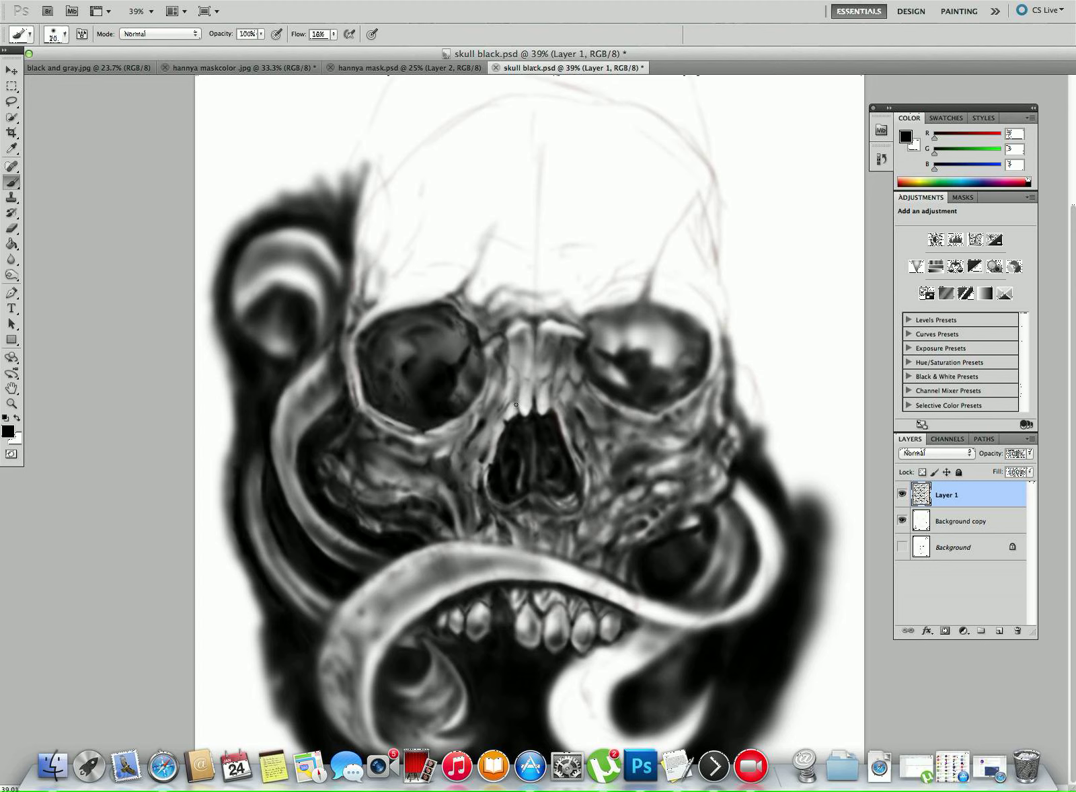
# Shade the nasal bone tips and both edges of the nose cavity with a fine 20 px brush.
pyautogui.press(']')
pyautogui.click(517, 400)
pyautogui.moveTo(525, 401)
pyautogui.mouseDown()
pyautogui.moveTo(526, 382)
pyautogui.moveTo(546, 406)
pyautogui.mouseUp()
pyautogui.moveTo(513, 403)
pyautogui.mouseDown()
pyautogui.moveTo(497, 455)
pyautogui.moveTo(492, 425)
pyautogui.mouseUp()
pyautogui.moveTo(500, 416)
pyautogui.mouseDown()
pyautogui.moveTo(508, 405)
pyautogui.moveTo(483, 446)
pyautogui.mouseUp()
pyautogui.moveTo(595, 475); pyautogui.dragTo(597, 492)
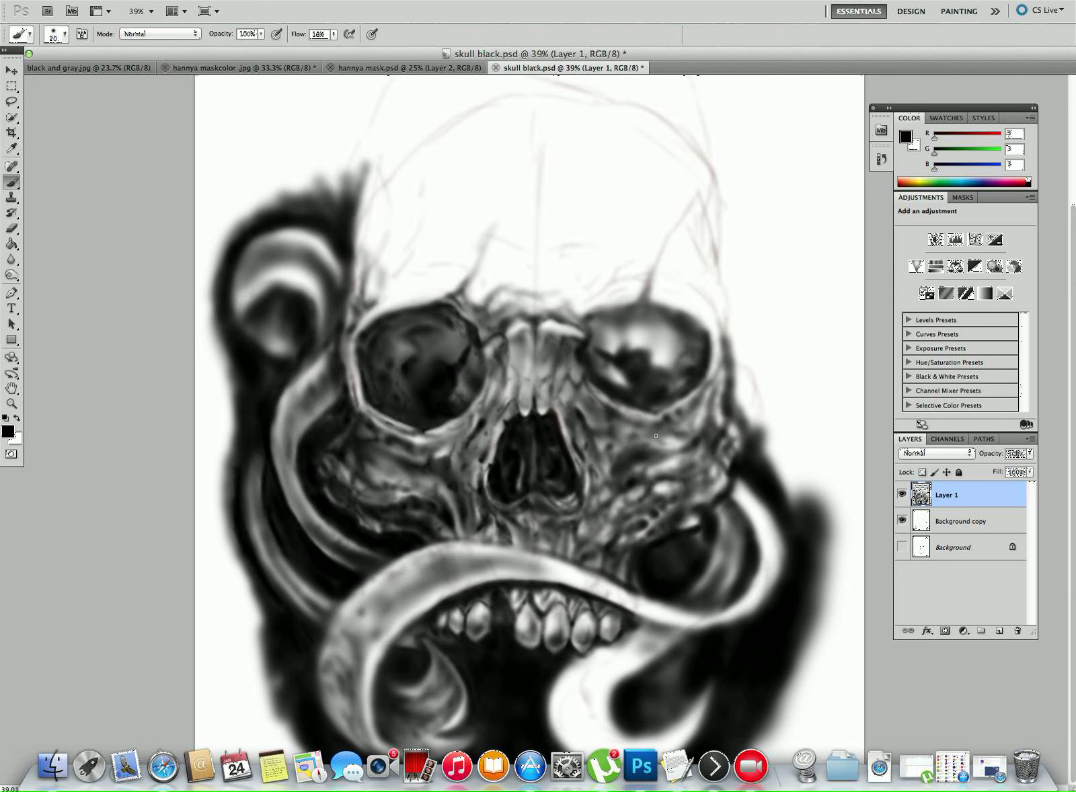
# Darken the cheek hollow beneath the right eye socket and across the cheekbone, enlarging the brush to 50 px.
pyautogui.moveTo(667, 444); pyautogui.dragTo(664, 448)
pyautogui.moveTo(662, 429)
pyautogui.mouseDown()
pyautogui.moveTo(685, 421)
pyautogui.moveTo(673, 409)
pyautogui.moveTo(655, 433)
pyautogui.moveTo(627, 431)
pyautogui.moveTo(615, 417)
pyautogui.moveTo(623, 448)
pyautogui.mouseUp()
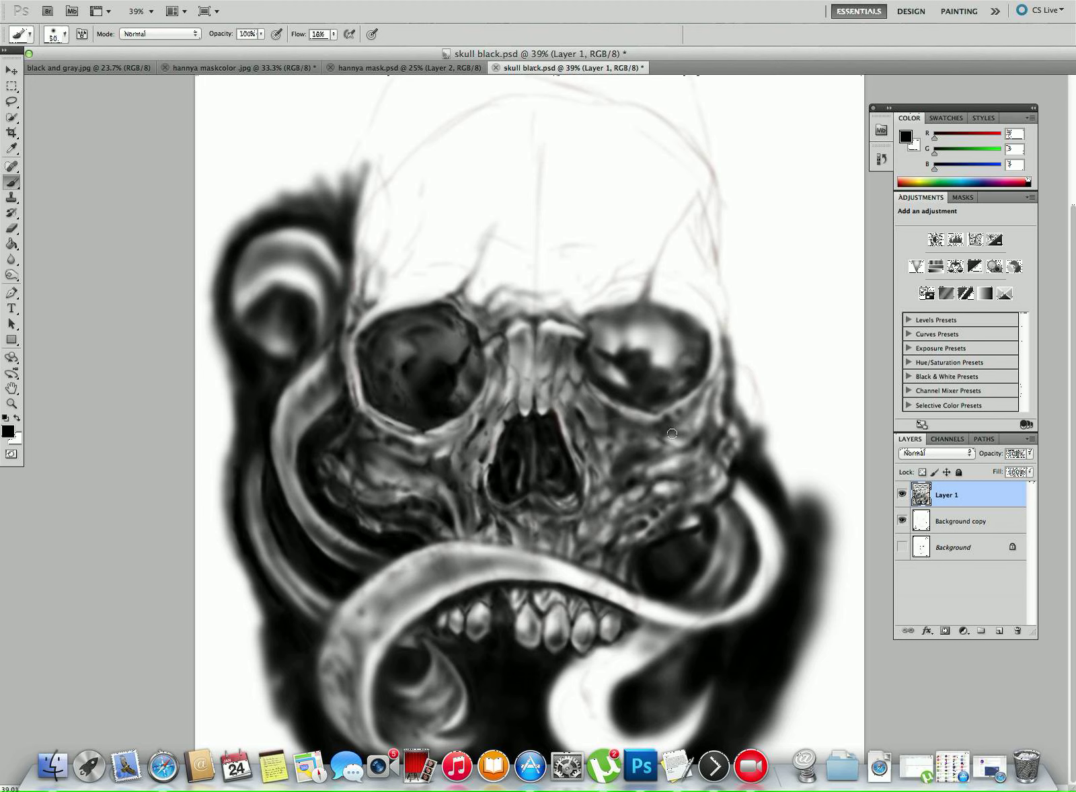
pyautogui.moveTo(701, 400)
pyautogui.mouseDown()
pyautogui.moveTo(713, 379)
pyautogui.moveTo(710, 418)
pyautogui.moveTo(690, 445)
pyautogui.moveTo(710, 423)
pyautogui.moveTo(710, 444)
pyautogui.moveTo(725, 427)
pyautogui.moveTo(699, 454)
pyautogui.moveTo(694, 489)
pyautogui.moveTo(704, 458)
pyautogui.moveTo(672, 475)
pyautogui.moveTo(682, 469)
pyautogui.moveTo(669, 474)
pyautogui.moveTo(671, 456)
pyautogui.moveTo(675, 469)
pyautogui.moveTo(645, 465)
pyautogui.moveTo(649, 494)
pyautogui.mouseUp()
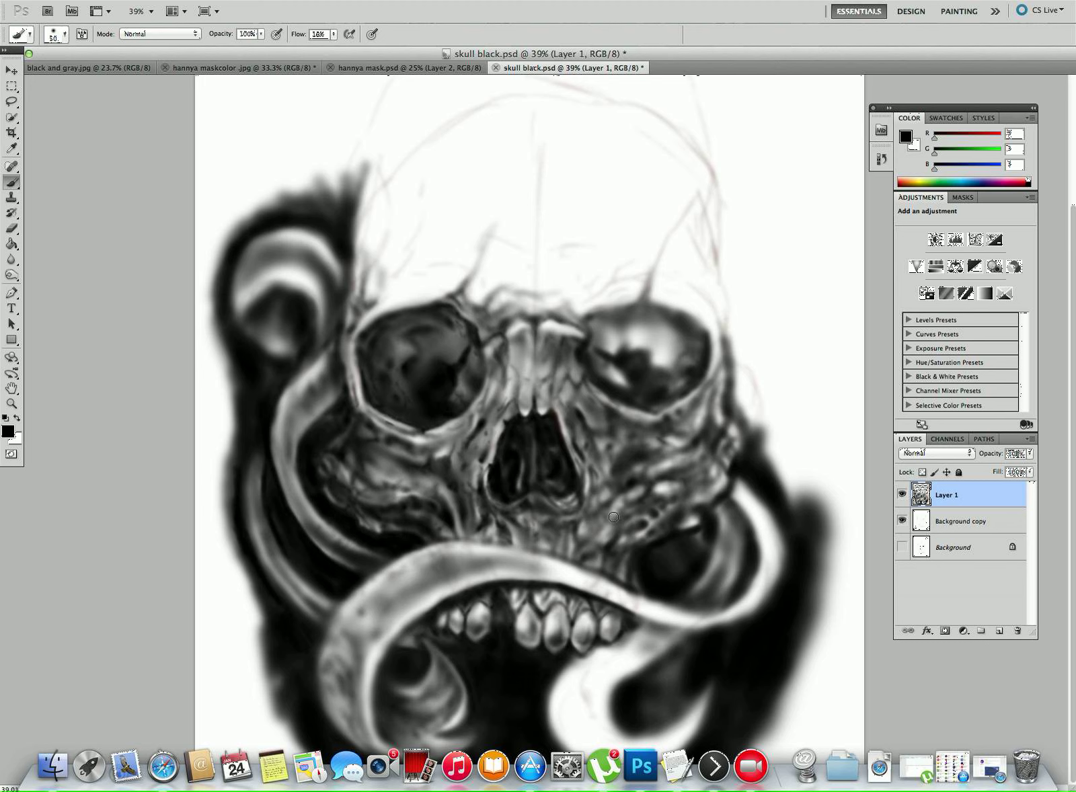
# Enlarge the brush to 90 px and deepen the overall shadow on the inner right cheek and upper jaw.
pyautogui.moveTo(624, 524); pyautogui.dragTo(618, 538)
pyautogui.press(']')
pyautogui.press(']')
pyautogui.moveTo(624, 541)
pyautogui.mouseDown()
pyautogui.moveTo(623, 569)
pyautogui.moveTo(617, 559)
pyautogui.moveTo(634, 572)
pyautogui.mouseUp()
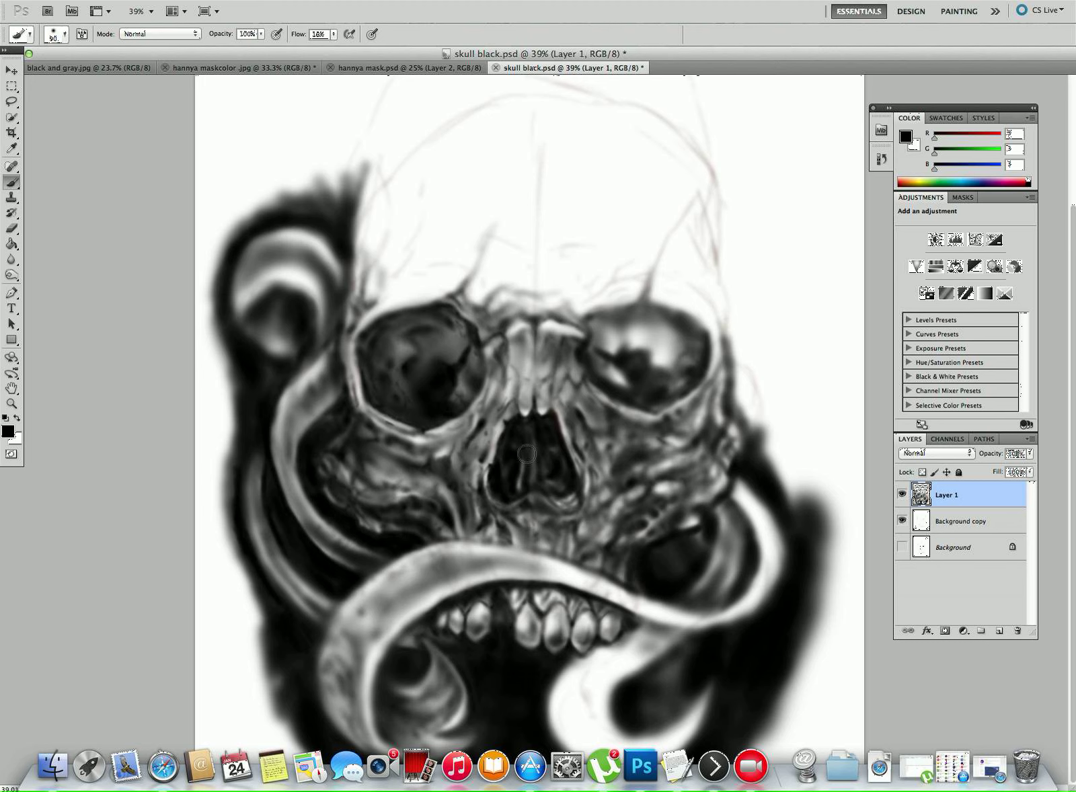
pyautogui.moveTo(583, 537)
pyautogui.mouseDown()
pyautogui.moveTo(595, 525)
pyautogui.moveTo(592, 464)
pyautogui.moveTo(606, 475)
pyautogui.moveTo(599, 441)
pyautogui.moveTo(623, 440)
pyautogui.mouseUp()
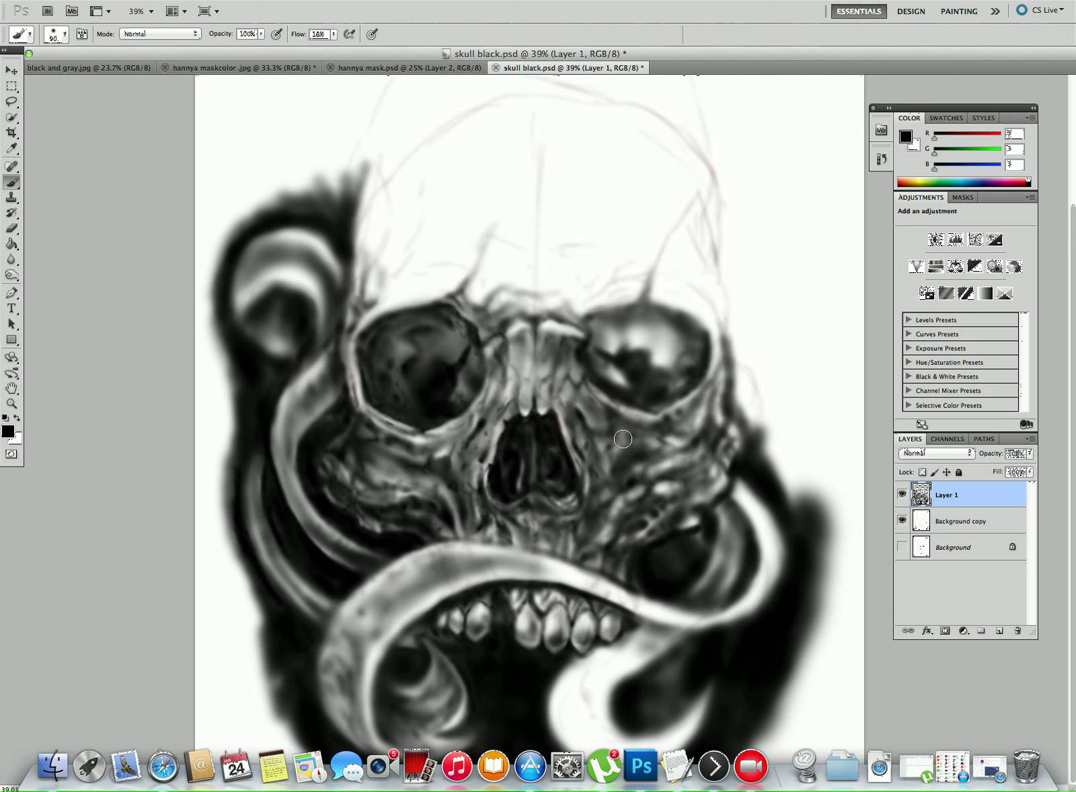
# Shade the upper jaw, paint black behind the right cheekbone, and tone down the white right-hand tentacle loop with grey.
pyautogui.moveTo(544, 544)
pyautogui.mouseDown()
pyautogui.moveTo(580, 521)
pyautogui.moveTo(538, 514)
pyautogui.moveTo(543, 540)
pyautogui.moveTo(530, 532)
pyautogui.moveTo(540, 540)
pyautogui.moveTo(597, 500)
pyautogui.moveTo(561, 361)
pyautogui.moveTo(568, 403)
pyautogui.moveTo(540, 351)
pyautogui.moveTo(513, 367)
pyautogui.moveTo(547, 355)
pyautogui.moveTo(546, 332)
pyautogui.moveTo(575, 356)
pyautogui.moveTo(554, 369)
pyautogui.moveTo(569, 417)
pyautogui.mouseUp()
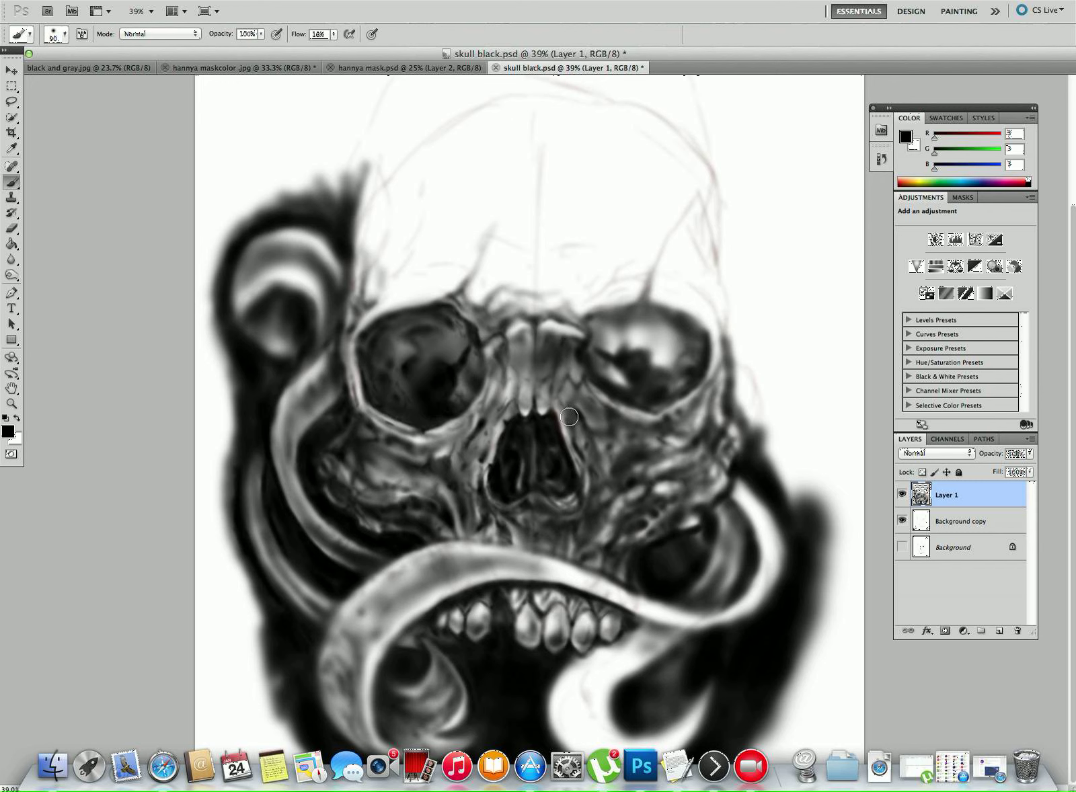
pyautogui.moveTo(745, 415)
pyautogui.mouseDown()
pyautogui.moveTo(763, 447)
pyautogui.moveTo(733, 390)
pyautogui.moveTo(733, 340)
pyautogui.moveTo(773, 457)
pyautogui.moveTo(737, 378)
pyautogui.moveTo(755, 509)
pyautogui.moveTo(740, 484)
pyautogui.moveTo(767, 538)
pyautogui.moveTo(758, 517)
pyautogui.moveTo(767, 572)
pyautogui.moveTo(735, 497)
pyautogui.moveTo(750, 550)
pyautogui.moveTo(735, 519)
pyautogui.moveTo(729, 595)
pyautogui.moveTo(765, 519)
pyautogui.moveTo(735, 609)
pyautogui.moveTo(767, 575)
pyautogui.moveTo(727, 616)
pyautogui.moveTo(758, 504)
pyautogui.moveTo(786, 548)
pyautogui.moveTo(720, 643)
pyautogui.mouseUp()
pyautogui.moveTo(484, 562)
pyautogui.mouseDown()
pyautogui.moveTo(522, 563)
pyautogui.moveTo(725, 624)
pyautogui.moveTo(682, 624)
pyautogui.moveTo(728, 616)
pyautogui.moveTo(473, 560)
pyautogui.moveTo(510, 565)
pyautogui.moveTo(449, 571)
pyautogui.moveTo(570, 588)
pyautogui.moveTo(652, 620)
pyautogui.moveTo(483, 559)
pyautogui.moveTo(425, 572)
pyautogui.moveTo(518, 574)
pyautogui.moveTo(718, 612)
pyautogui.moveTo(729, 576)
pyautogui.moveTo(713, 609)
pyautogui.moveTo(727, 627)
pyautogui.mouseUp()
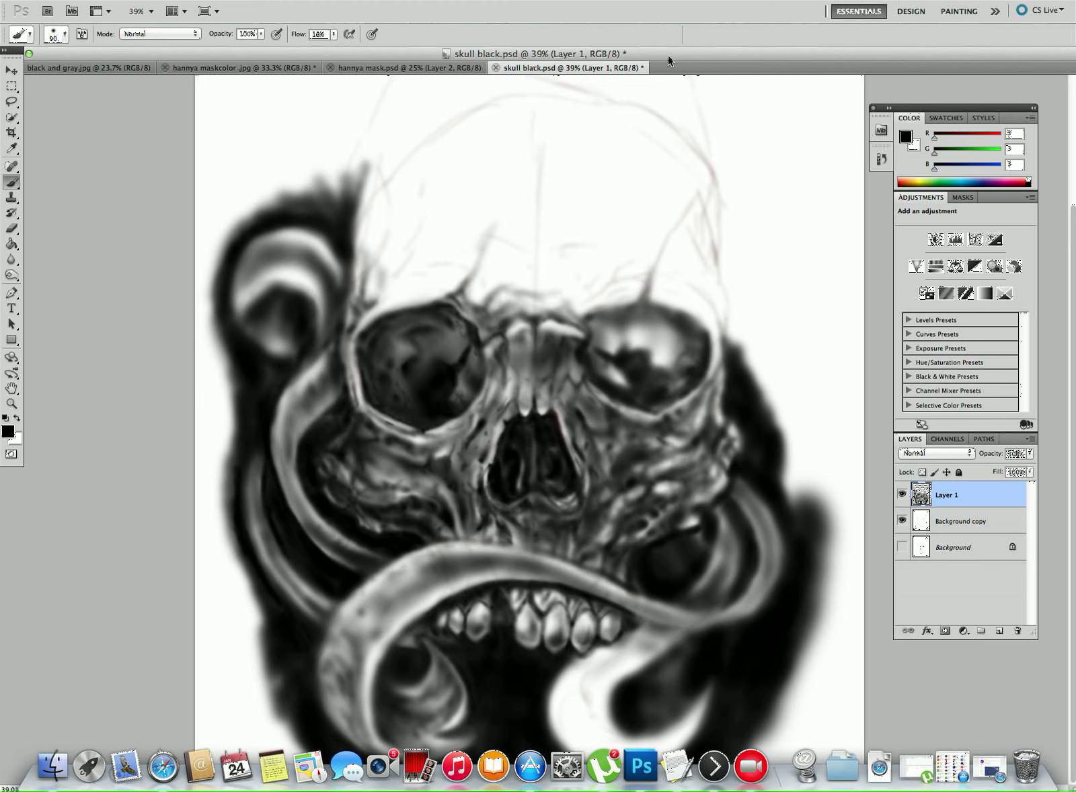
pyautogui.moveTo(661, 42); pyautogui.dragTo(655, 24)
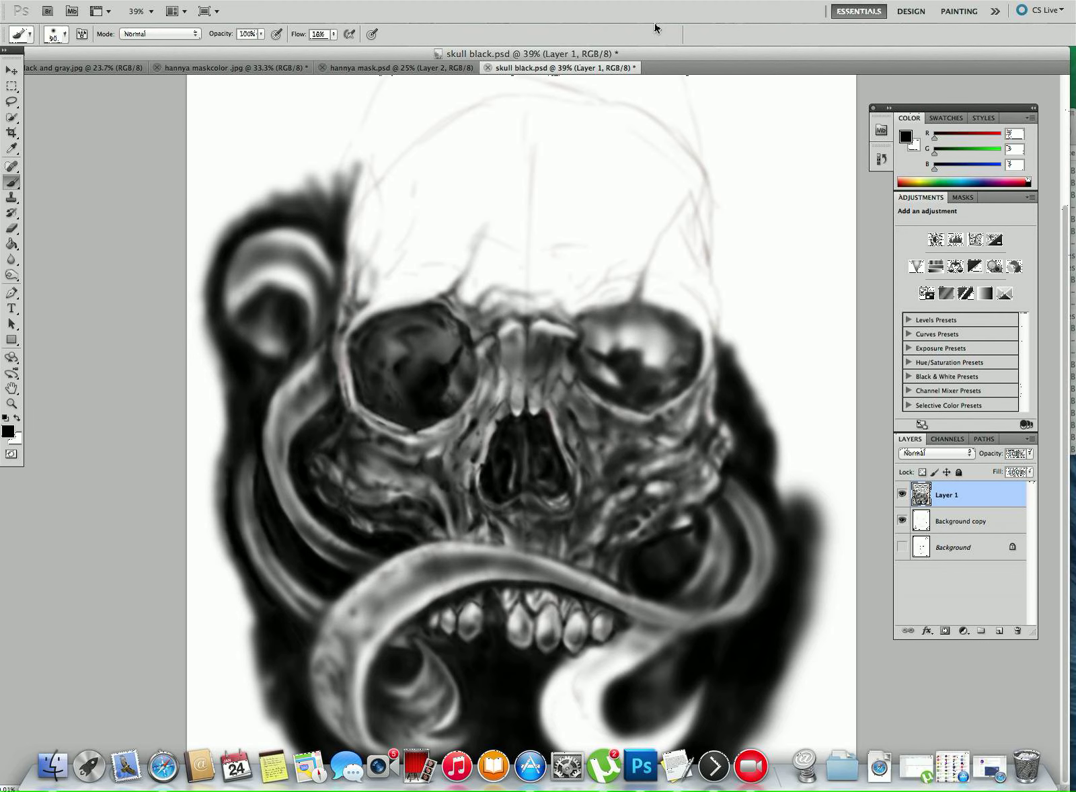
# Shade the white lower-right tentacle curl, rebuilding its lower rim with sampled light grey and rounding off its tip with sampled black.
pyautogui.scroll(4, 382, 567)
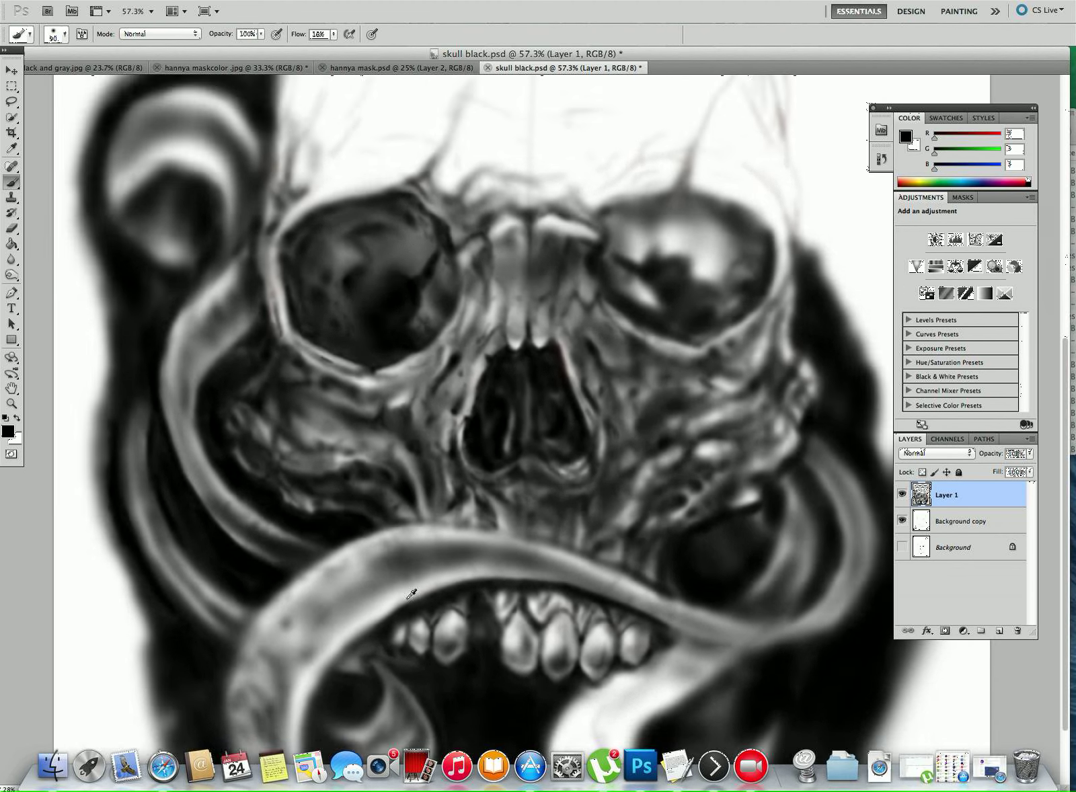
pyautogui.scroll(-8, 413, 593)
pyautogui.scroll(5, 485, 637)
pyautogui.scroll(2, 489, 634)
pyautogui.scroll(-3, 489, 634)
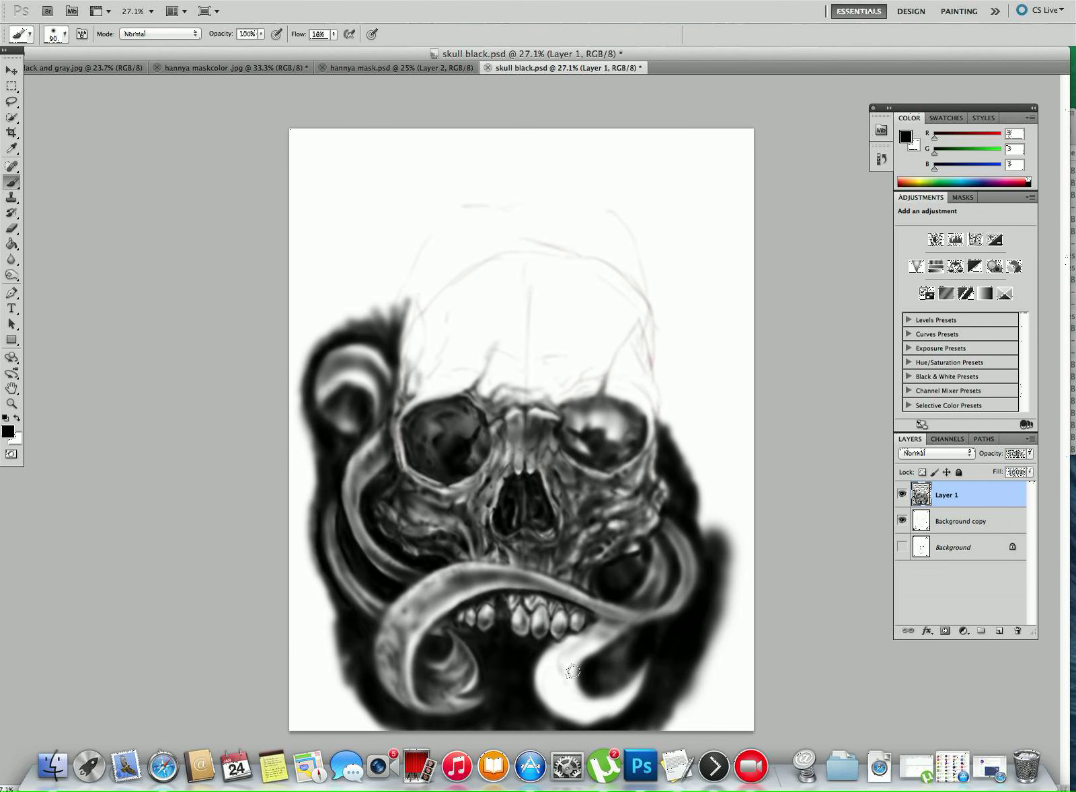
pyautogui.moveTo(561, 682)
pyautogui.mouseDown()
pyautogui.moveTo(563, 638)
pyautogui.moveTo(559, 671)
pyautogui.moveTo(571, 638)
pyautogui.moveTo(554, 691)
pyautogui.moveTo(515, 616)
pyautogui.moveTo(518, 475)
pyautogui.moveTo(673, 585)
pyautogui.moveTo(647, 536)
pyautogui.moveTo(616, 646)
pyautogui.moveTo(631, 634)
pyautogui.moveTo(602, 624)
pyautogui.moveTo(561, 689)
pyautogui.moveTo(614, 692)
pyautogui.moveTo(580, 703)
pyautogui.moveTo(602, 696)
pyautogui.moveTo(528, 686)
pyautogui.moveTo(452, 569)
pyautogui.moveTo(533, 673)
pyautogui.moveTo(532, 688)
pyautogui.moveTo(557, 701)
pyautogui.moveTo(595, 698)
pyautogui.moveTo(563, 700)
pyautogui.moveTo(515, 668)
pyautogui.moveTo(554, 696)
pyautogui.moveTo(598, 687)
pyautogui.moveTo(524, 667)
pyautogui.moveTo(552, 685)
pyautogui.moveTo(614, 680)
pyautogui.moveTo(555, 696)
pyautogui.moveTo(610, 689)
pyautogui.moveTo(525, 678)
pyautogui.moveTo(609, 679)
pyautogui.moveTo(543, 690)
pyautogui.moveTo(541, 681)
pyautogui.moveTo(574, 690)
pyautogui.moveTo(546, 676)
pyautogui.moveTo(582, 691)
pyautogui.moveTo(565, 669)
pyautogui.moveTo(574, 674)
pyautogui.moveTo(555, 693)
pyautogui.moveTo(590, 690)
pyautogui.moveTo(527, 675)
pyautogui.moveTo(592, 701)
pyautogui.moveTo(529, 694)
pyautogui.moveTo(587, 717)
pyautogui.moveTo(625, 712)
pyautogui.moveTo(578, 711)
pyautogui.moveTo(622, 704)
pyautogui.moveTo(607, 700)
pyautogui.moveTo(622, 681)
pyautogui.moveTo(623, 705)
pyautogui.mouseUp()
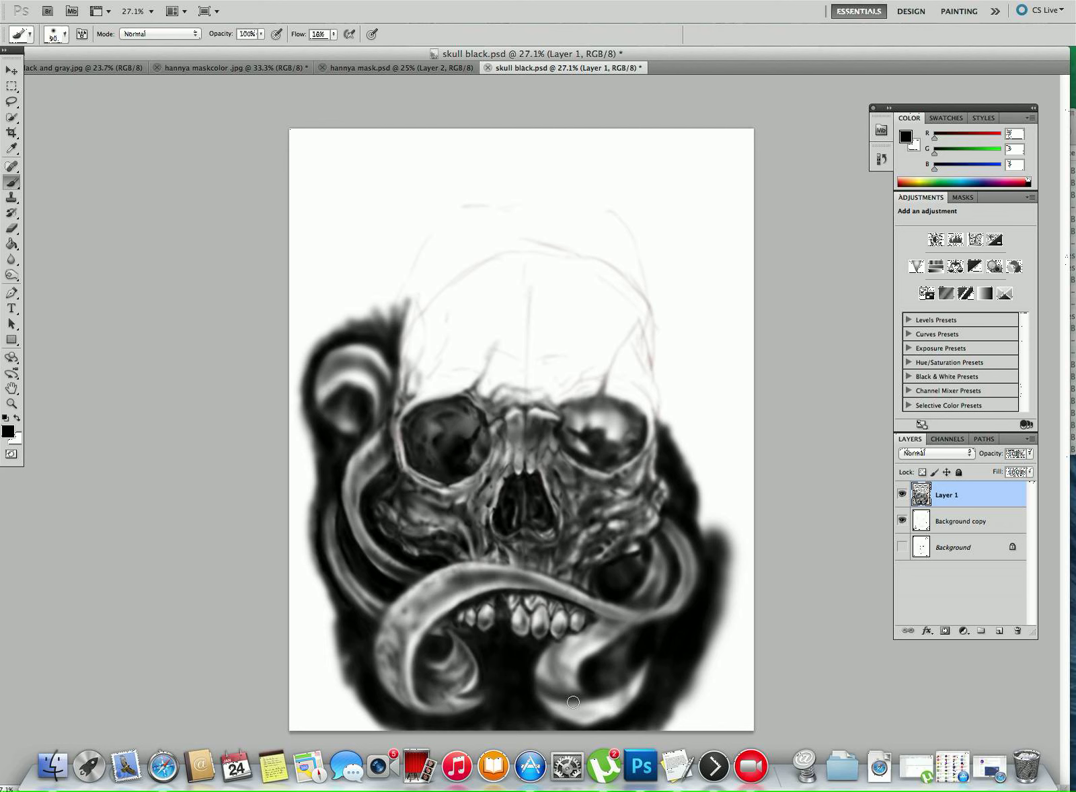
pyautogui.keyDown('alt'); pyautogui.click(600, 711); pyautogui.keyUp('alt')
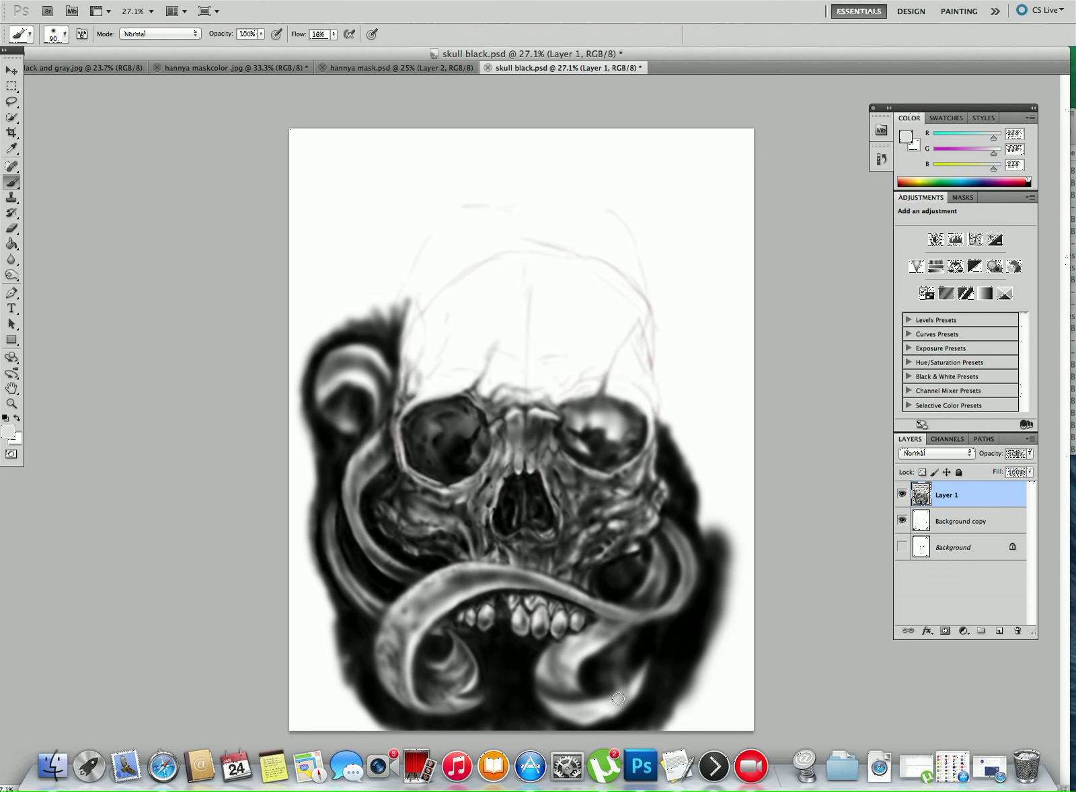
pyautogui.moveTo(616, 699)
pyautogui.mouseDown()
pyautogui.moveTo(609, 672)
pyautogui.moveTo(606, 700)
pyautogui.moveTo(605, 665)
pyautogui.moveTo(599, 711)
pyautogui.mouseUp()
pyautogui.keyDown('alt'); pyautogui.click(647, 643); pyautogui.keyUp('alt')
pyautogui.moveTo(633, 681)
pyautogui.mouseDown()
pyautogui.moveTo(631, 700)
pyautogui.moveTo(647, 667)
pyautogui.mouseUp()
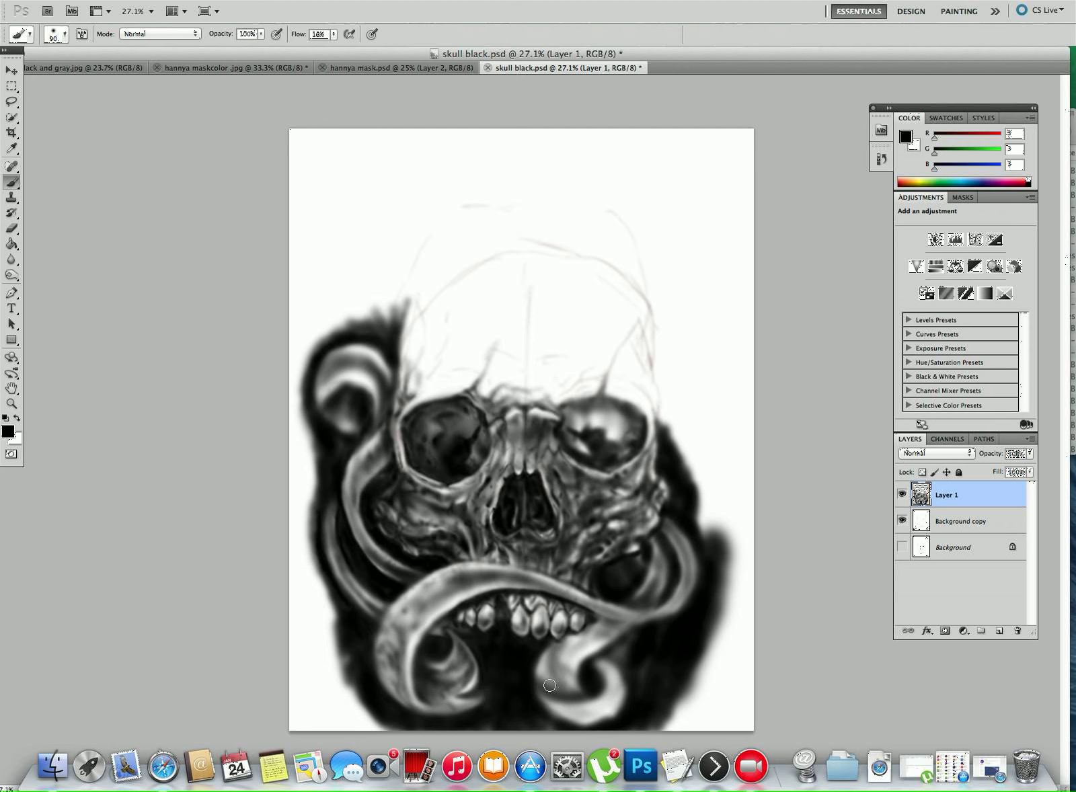
# Deepen the shadows along the lower-right tentacle curl and on the left tentacle around its inner curl.
pyautogui.moveTo(563, 692)
pyautogui.mouseDown()
pyautogui.moveTo(574, 661)
pyautogui.moveTo(546, 689)
pyautogui.moveTo(536, 651)
pyautogui.mouseUp()
pyautogui.moveTo(599, 639); pyautogui.dragTo(566, 669)
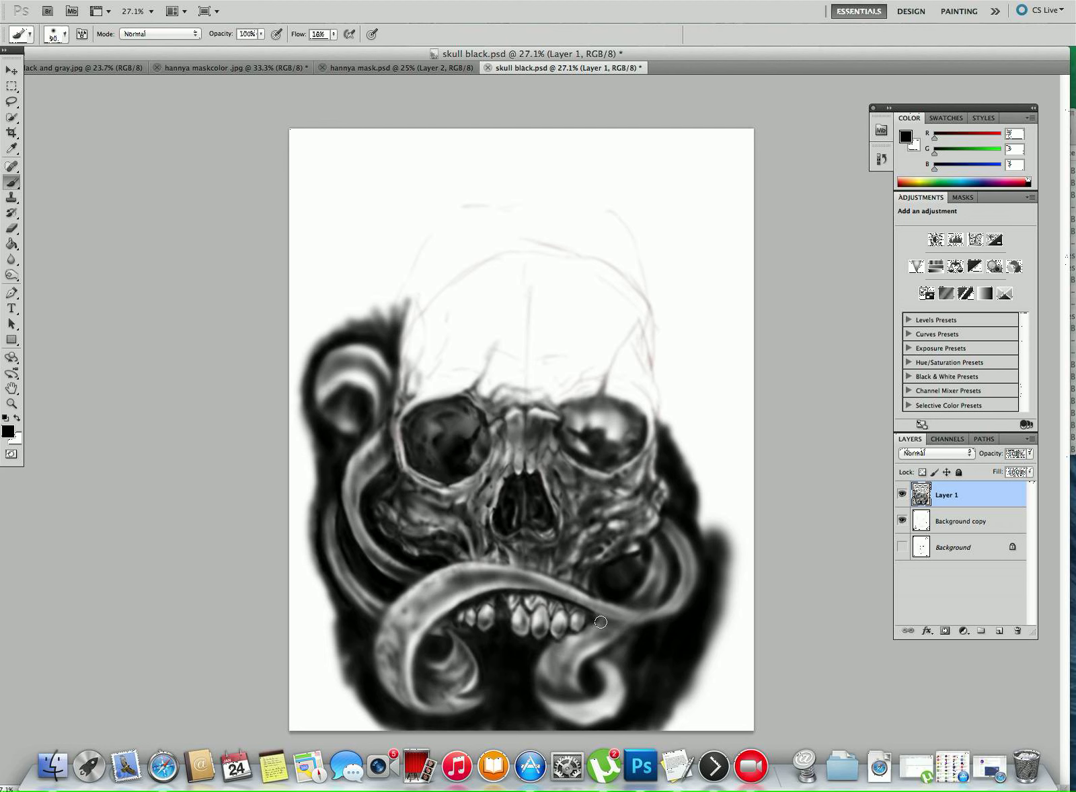
pyautogui.moveTo(629, 632)
pyautogui.mouseDown()
pyautogui.moveTo(623, 661)
pyautogui.moveTo(631, 643)
pyautogui.moveTo(622, 651)
pyautogui.moveTo(651, 680)
pyautogui.moveTo(624, 650)
pyautogui.moveTo(633, 638)
pyautogui.moveTo(601, 655)
pyautogui.moveTo(628, 684)
pyautogui.moveTo(607, 722)
pyautogui.moveTo(619, 707)
pyautogui.moveTo(563, 675)
pyautogui.moveTo(526, 700)
pyautogui.moveTo(543, 711)
pyautogui.moveTo(556, 713)
pyautogui.moveTo(532, 684)
pyautogui.moveTo(555, 700)
pyautogui.moveTo(557, 689)
pyautogui.moveTo(547, 668)
pyautogui.mouseUp()
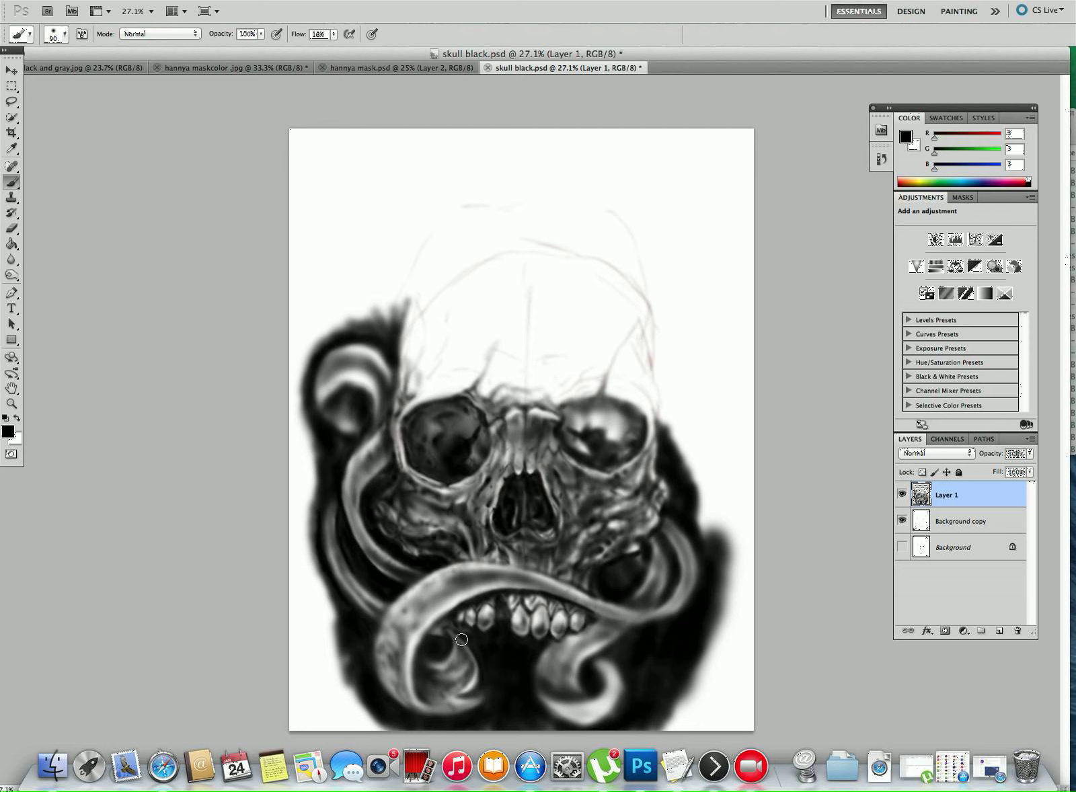
pyautogui.moveTo(410, 566)
pyautogui.mouseDown()
pyautogui.moveTo(419, 573)
pyautogui.moveTo(403, 581)
pyautogui.moveTo(377, 558)
pyautogui.moveTo(390, 602)
pyautogui.moveTo(375, 617)
pyautogui.moveTo(362, 596)
pyautogui.moveTo(384, 600)
pyautogui.moveTo(362, 599)
pyautogui.moveTo(366, 608)
pyautogui.moveTo(360, 592)
pyautogui.moveTo(373, 626)
pyautogui.moveTo(345, 555)
pyautogui.moveTo(382, 612)
pyautogui.moveTo(348, 570)
pyautogui.moveTo(336, 514)
pyautogui.moveTo(365, 616)
pyautogui.moveTo(432, 669)
pyautogui.moveTo(445, 644)
pyautogui.moveTo(459, 644)
pyautogui.moveTo(455, 663)
pyautogui.moveTo(434, 649)
pyautogui.moveTo(434, 685)
pyautogui.moveTo(460, 662)
pyautogui.moveTo(496, 694)
pyautogui.mouseUp()
pyautogui.moveTo(561, 674); pyautogui.dragTo(565, 648)
pyautogui.moveTo(583, 708)
pyautogui.mouseDown()
pyautogui.moveTo(625, 680)
pyautogui.moveTo(602, 703)
pyautogui.mouseUp()
# Reduce the brush to 50 px and slim the tip and lower edge of the lower-right tentacle curl with black.
pyautogui.press('[')
pyautogui.press('[')
pyautogui.press('[')
pyautogui.press('[')
pyautogui.press('[')
pyautogui.press('[')
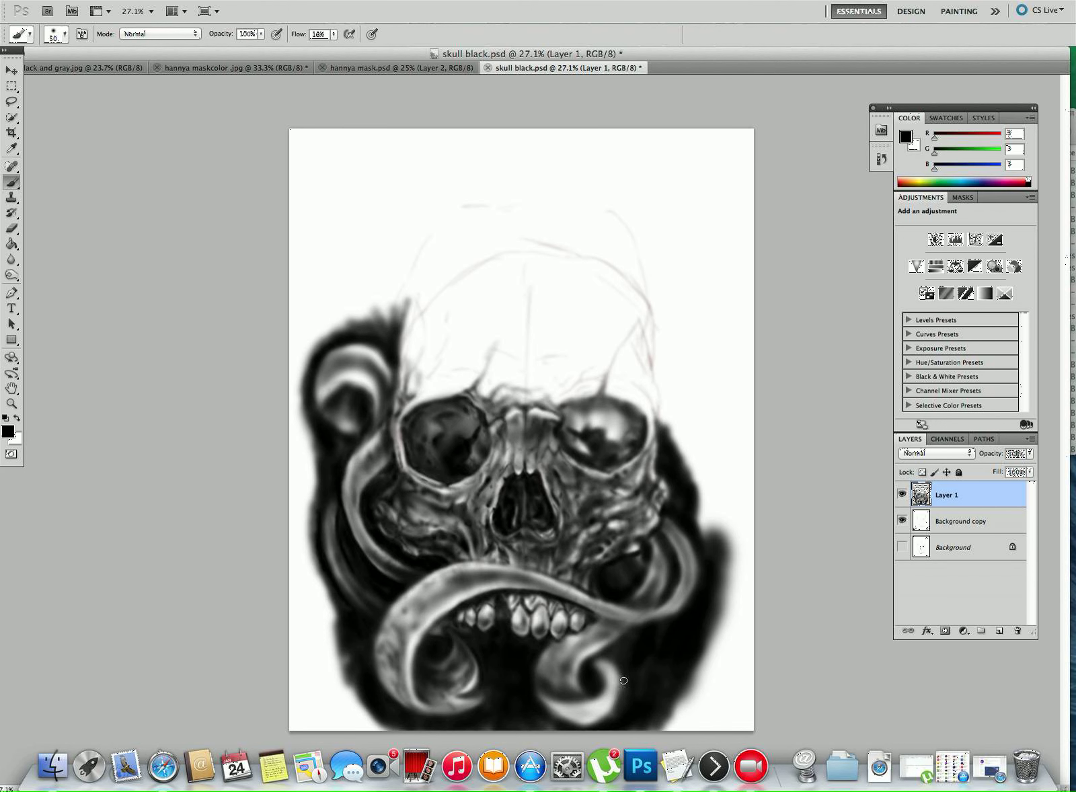
pyautogui.moveTo(616, 713)
pyautogui.mouseDown()
pyautogui.moveTo(622, 686)
pyautogui.moveTo(609, 718)
pyautogui.moveTo(623, 680)
pyautogui.moveTo(624, 707)
pyautogui.moveTo(605, 666)
pyautogui.moveTo(617, 680)
pyautogui.moveTo(599, 675)
pyautogui.mouseUp()
pyautogui.moveTo(572, 718)
pyautogui.mouseDown()
pyautogui.moveTo(600, 707)
pyautogui.moveTo(575, 717)
pyautogui.moveTo(611, 694)
pyautogui.moveTo(580, 716)
pyautogui.moveTo(597, 694)
pyautogui.moveTo(577, 717)
pyautogui.moveTo(561, 712)
pyautogui.moveTo(612, 681)
pyautogui.moveTo(607, 696)
pyautogui.moveTo(549, 678)
pyautogui.moveTo(571, 717)
pyautogui.moveTo(540, 697)
pyautogui.moveTo(596, 709)
pyautogui.moveTo(612, 698)
pyautogui.moveTo(563, 657)
pyautogui.moveTo(559, 707)
pyautogui.moveTo(585, 712)
pyautogui.moveTo(565, 687)
pyautogui.mouseUp()
# Shade the inner bend and underside of the right tentacle loop with a 60 px brush.
pyautogui.press(']')
pyautogui.press(']')
pyautogui.press(']')
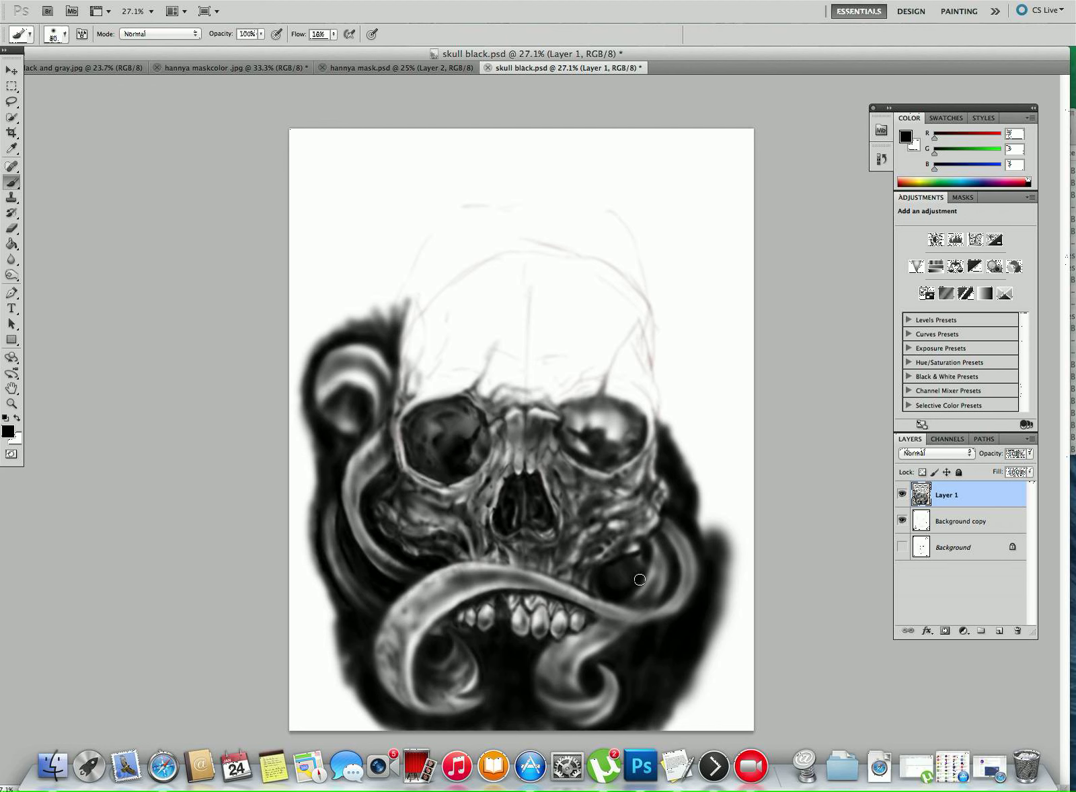
pyautogui.press('[')
pyautogui.press('[')
pyautogui.press('[')
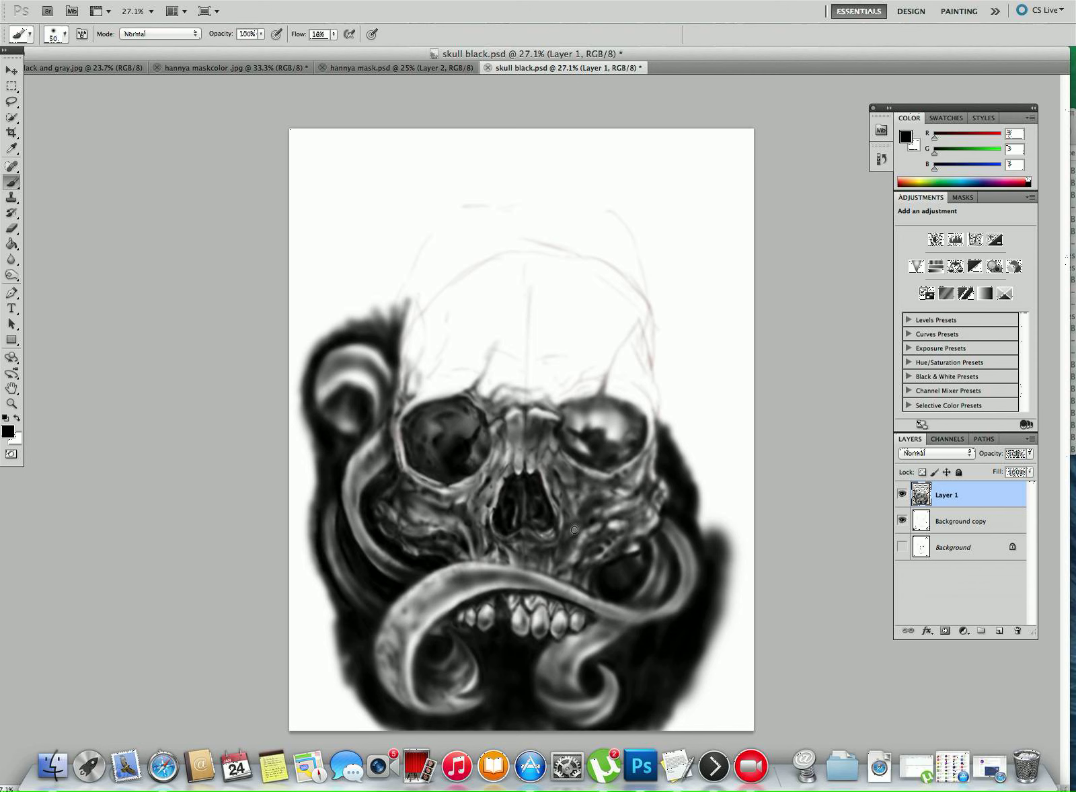
pyautogui.press('[')
pyautogui.press('[')
pyautogui.press(']')
pyautogui.press(']')
pyautogui.press(']')
pyautogui.press(']')
pyautogui.moveTo(664, 598); pyautogui.dragTo(654, 598)
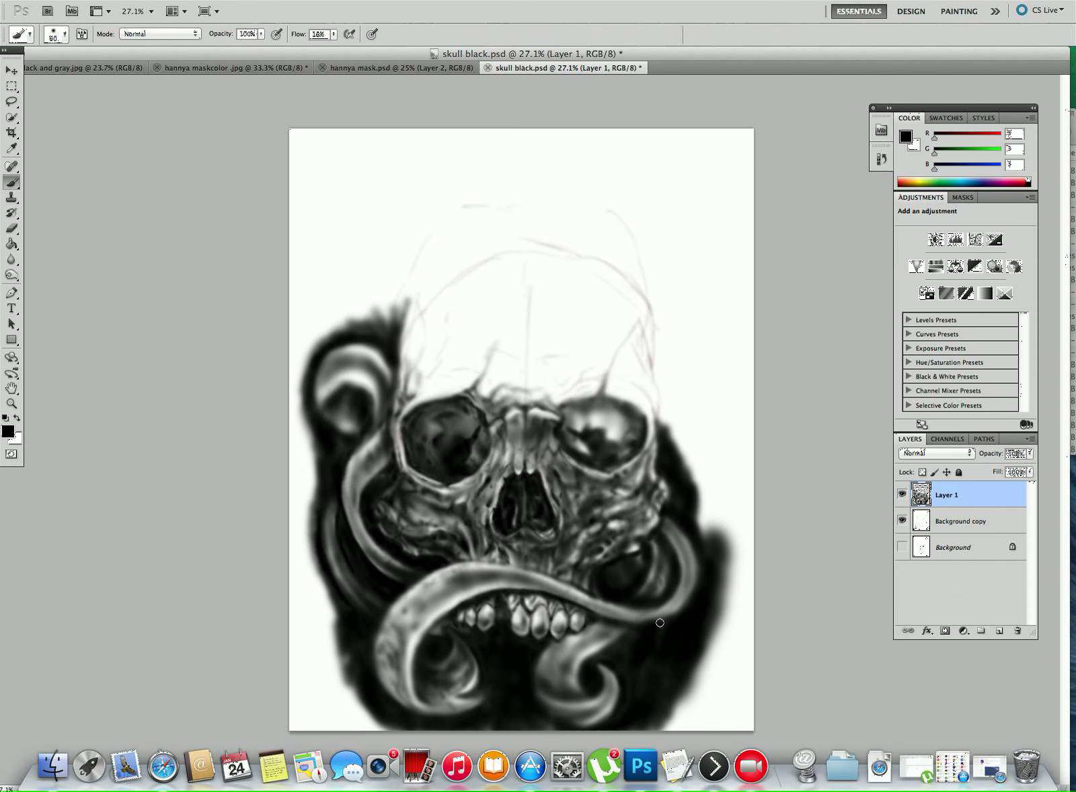
pyautogui.moveTo(601, 621)
pyautogui.mouseDown()
pyautogui.moveTo(612, 632)
pyautogui.moveTo(597, 637)
pyautogui.moveTo(623, 630)
pyautogui.mouseUp()
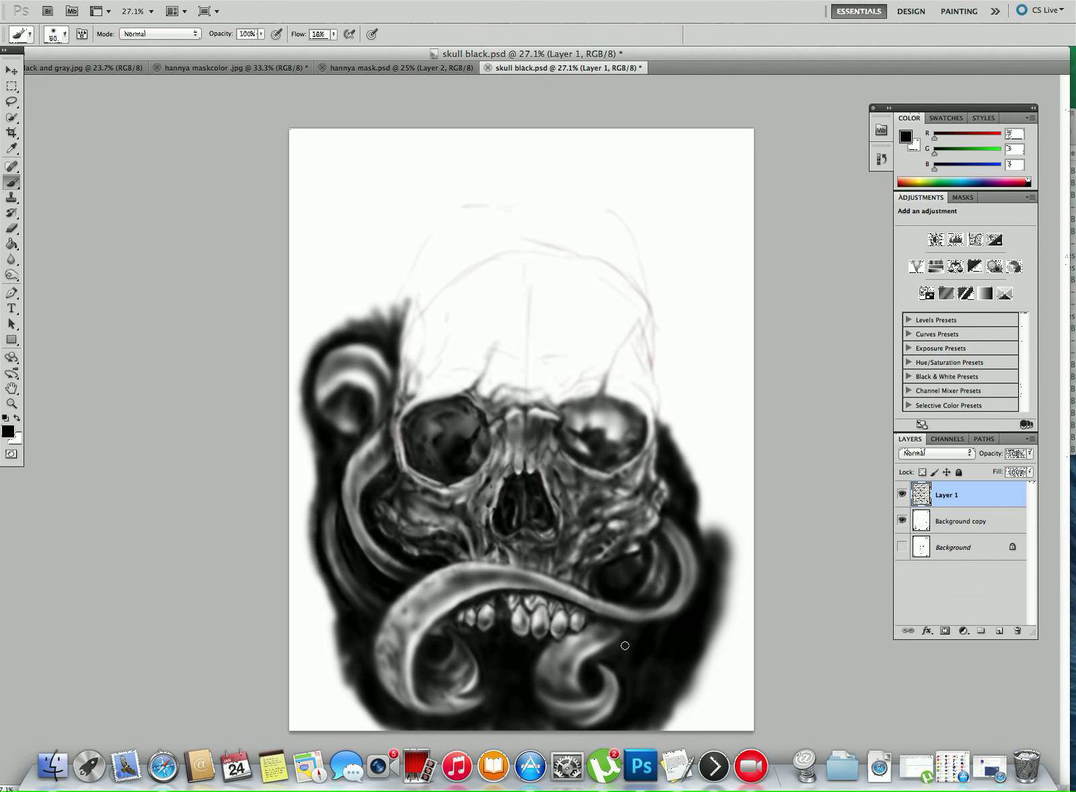
# Enlarge the brush to 100 px and fade the upper stem of the lower-right curl into the black background.
pyautogui.press(']')
pyautogui.press(']')
pyautogui.moveTo(628, 632)
pyautogui.mouseDown()
pyautogui.moveTo(542, 668)
pyautogui.moveTo(591, 622)
pyautogui.moveTo(570, 636)
pyautogui.moveTo(577, 645)
pyautogui.moveTo(589, 623)
pyautogui.moveTo(561, 652)
pyautogui.moveTo(539, 650)
pyautogui.moveTo(595, 630)
pyautogui.moveTo(577, 654)
pyautogui.moveTo(601, 646)
pyautogui.moveTo(574, 656)
pyautogui.moveTo(647, 633)
pyautogui.mouseUp()
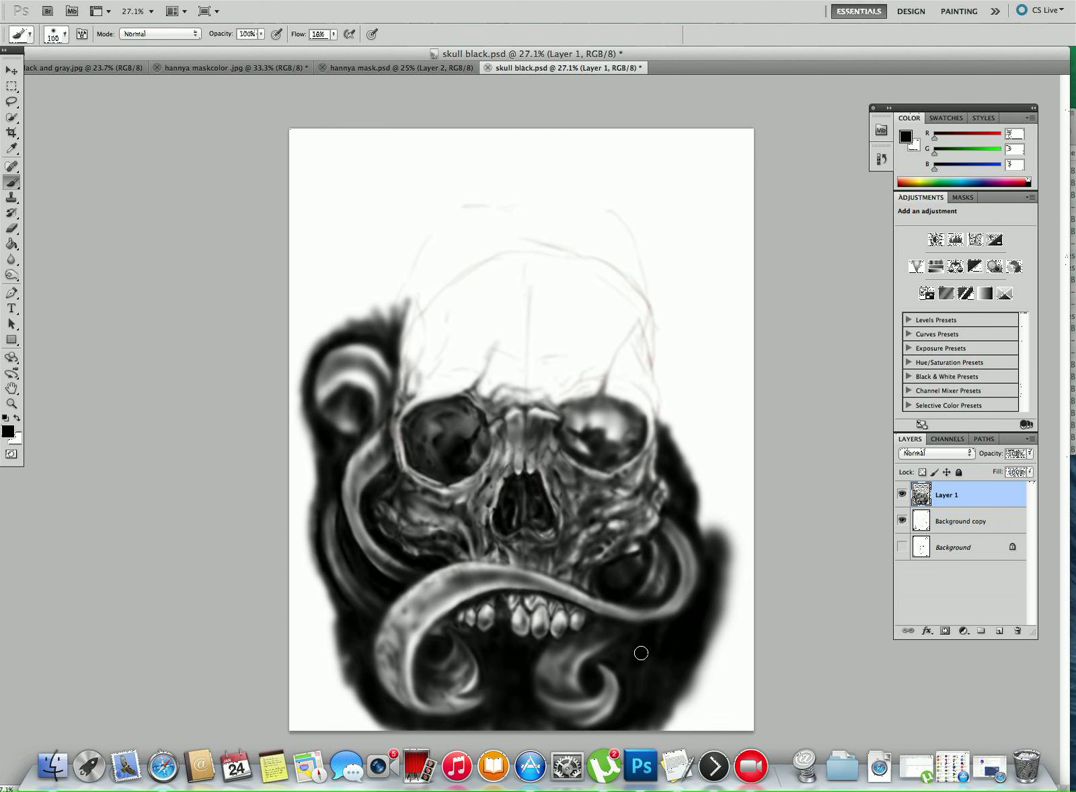
# Reduce the brush to 45 px, sample a near-black tone beside the lower-right curl, and darken around the front teeth.
pyautogui.press('x')
pyautogui.press('[')
pyautogui.press('[')
pyautogui.press('[')
pyautogui.press('[')
pyautogui.press('[')
pyautogui.press('[')
pyautogui.press('[')
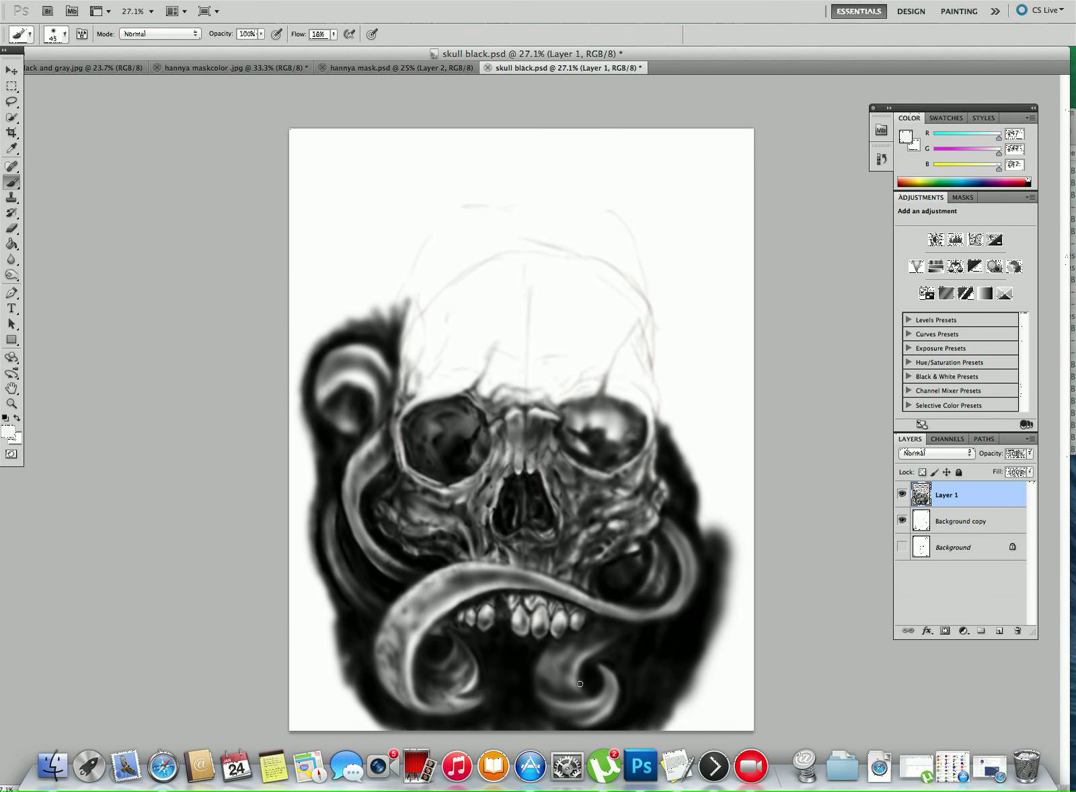
pyautogui.keyDown('alt'); pyautogui.click(650, 635); pyautogui.keyUp('alt')
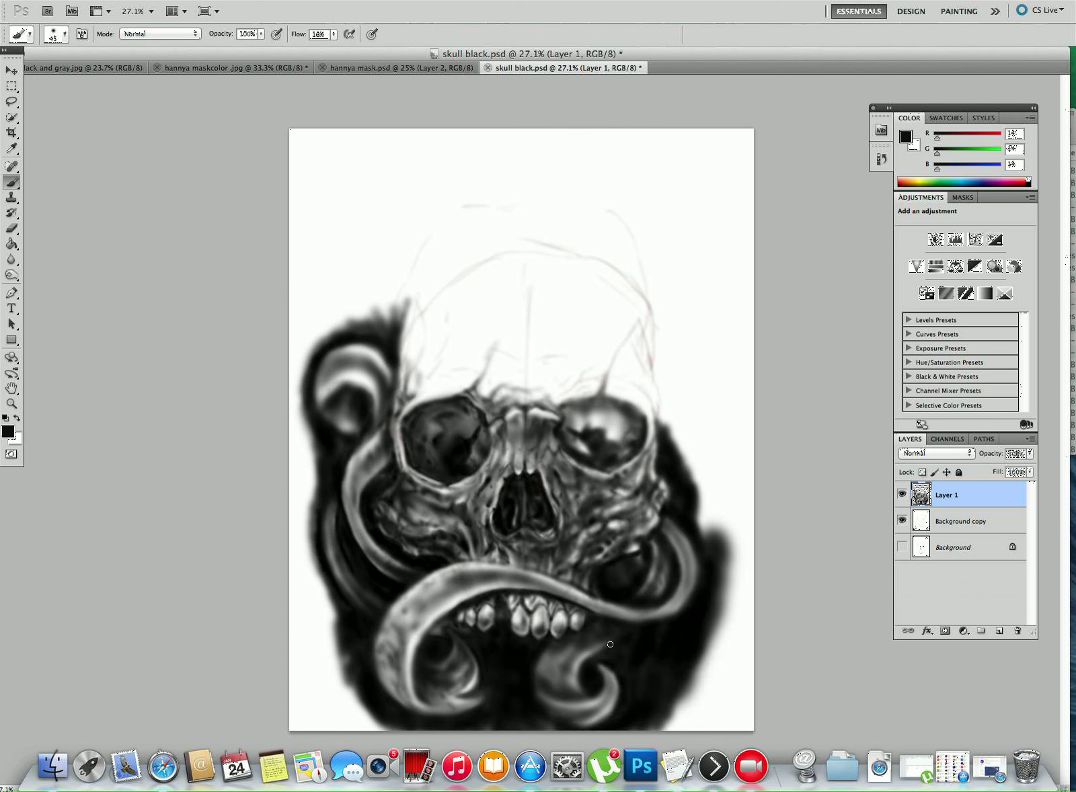
pyautogui.moveTo(559, 631)
pyautogui.mouseDown()
pyautogui.moveTo(559, 617)
pyautogui.moveTo(531, 618)
pyautogui.moveTo(558, 633)
pyautogui.moveTo(521, 609)
pyautogui.moveTo(515, 625)
pyautogui.mouseUp()
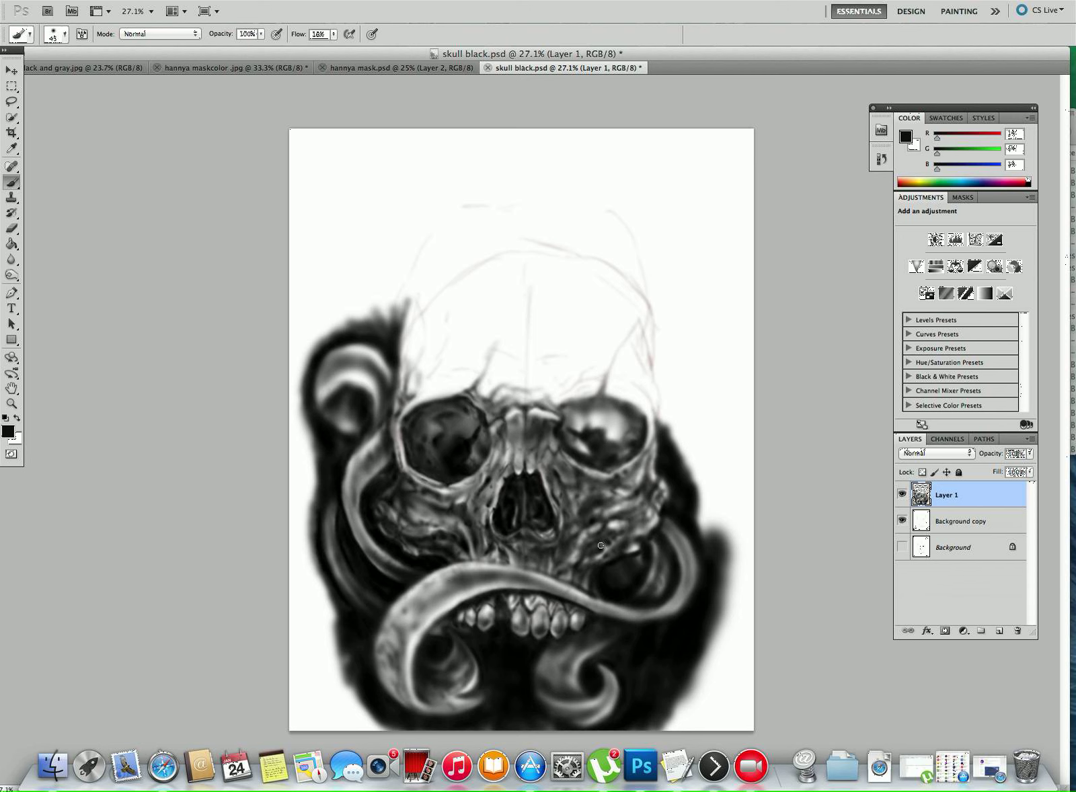
# Darken the lower edge of the right cheekbone and the shadow running along the right tentacle loop.
pyautogui.moveTo(630, 539); pyautogui.dragTo(655, 514)
pyautogui.moveTo(686, 584); pyautogui.dragTo(654, 613)
pyautogui.moveTo(687, 569)
pyautogui.mouseDown()
pyautogui.moveTo(681, 589)
pyautogui.moveTo(642, 612)
pyautogui.moveTo(661, 590)
pyautogui.moveTo(663, 549)
pyautogui.moveTo(648, 556)
pyautogui.moveTo(674, 542)
pyautogui.mouseUp()
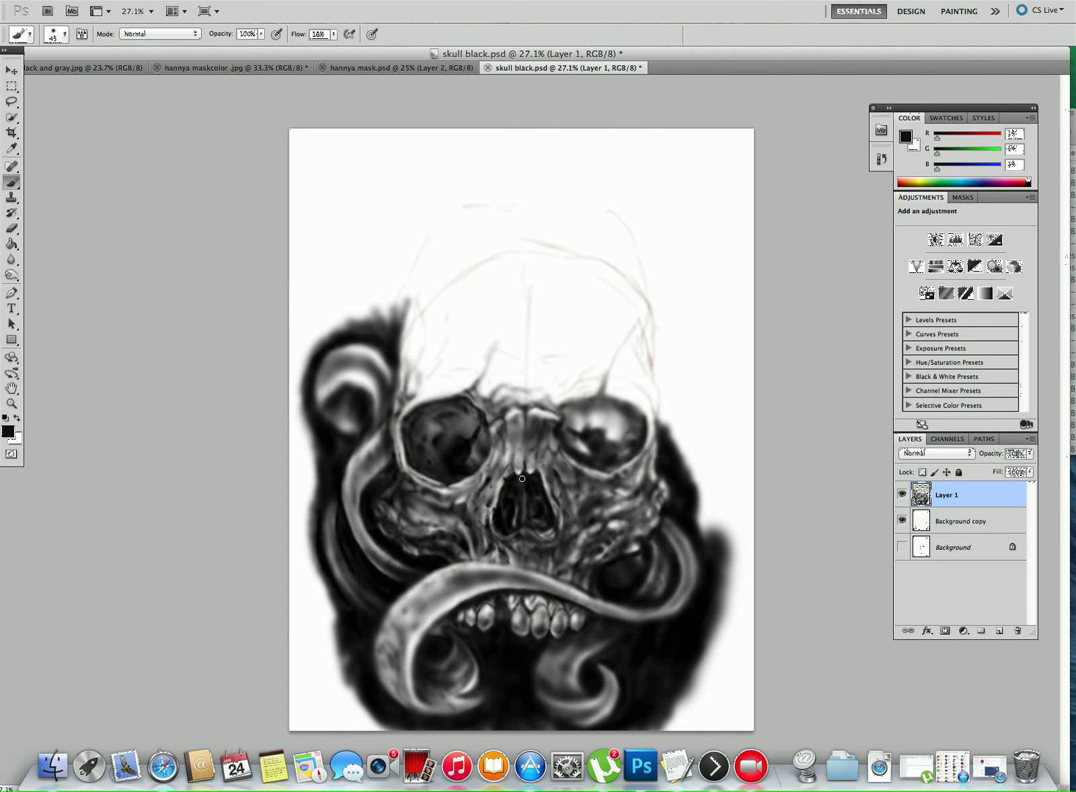
# Shade the edges of the central tentacle crossing the upper jaw and darken the outermost right tooth.
pyautogui.moveTo(535, 575); pyautogui.dragTo(582, 591)
pyautogui.moveTo(595, 626)
pyautogui.mouseDown()
pyautogui.moveTo(608, 635)
pyautogui.moveTo(602, 643)
pyautogui.mouseUp()
pyautogui.moveTo(495, 563); pyautogui.dragTo(581, 592)
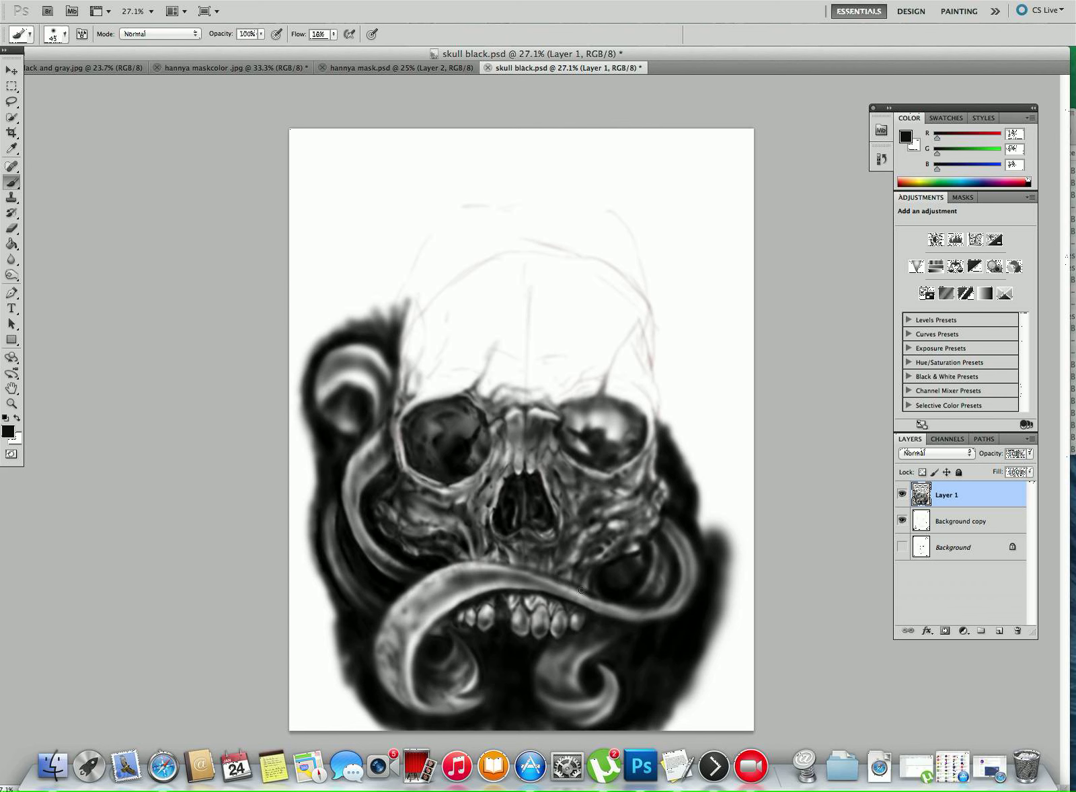
pyautogui.moveTo(459, 561)
pyautogui.mouseDown()
pyautogui.moveTo(519, 568)
pyautogui.moveTo(480, 566)
pyautogui.mouseUp()
pyautogui.moveTo(461, 605); pyautogui.dragTo(483, 583)
pyautogui.moveTo(484, 586)
pyautogui.mouseDown()
pyautogui.moveTo(464, 600)
pyautogui.moveTo(483, 586)
pyautogui.moveTo(468, 592)
pyautogui.moveTo(477, 590)
pyautogui.moveTo(417, 649)
pyautogui.mouseUp()
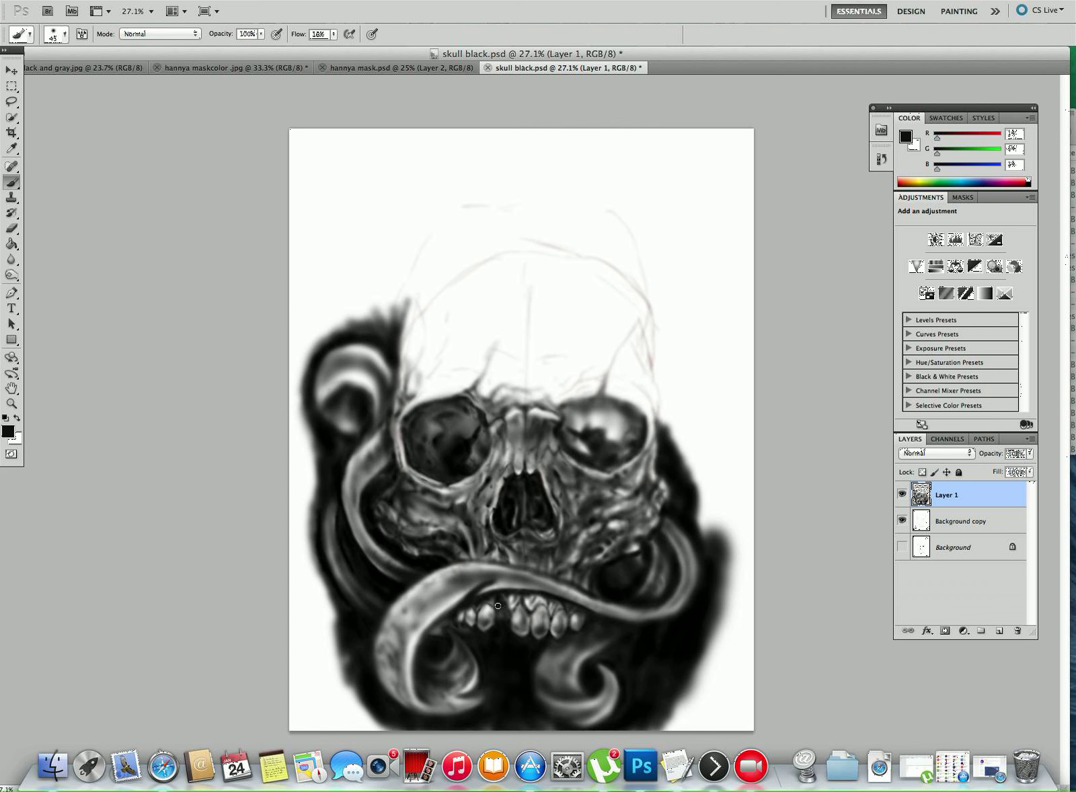
# Darken the inside of the lower-right curl, then highlight the right tentacle's lower bend in white and shade its loop in black.
pyautogui.moveTo(583, 684)
pyautogui.mouseDown()
pyautogui.moveTo(581, 660)
pyautogui.moveTo(580, 672)
pyautogui.mouseUp()
pyautogui.moveTo(581, 652); pyautogui.dragTo(577, 676)
pyautogui.press('x')
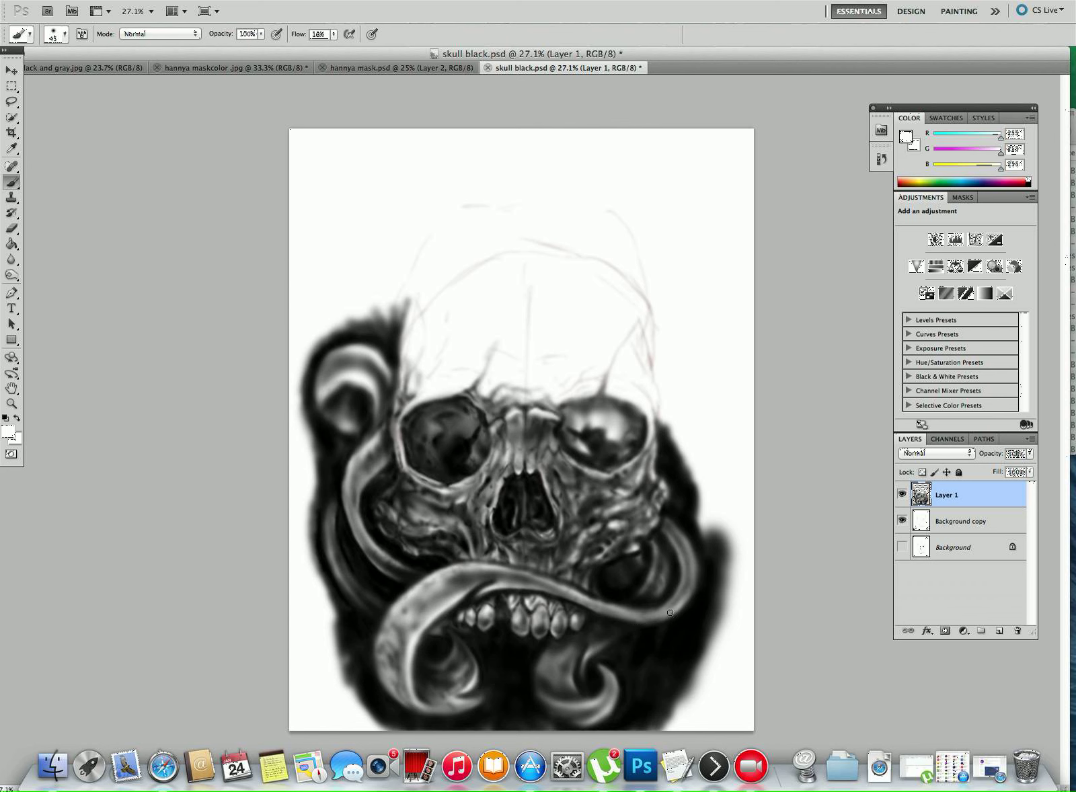
pyautogui.moveTo(668, 616); pyautogui.dragTo(598, 609)
pyautogui.keyDown('alt'); pyautogui.click(608, 578); pyautogui.keyUp('alt')
pyautogui.moveTo(688, 573); pyautogui.dragTo(677, 602)
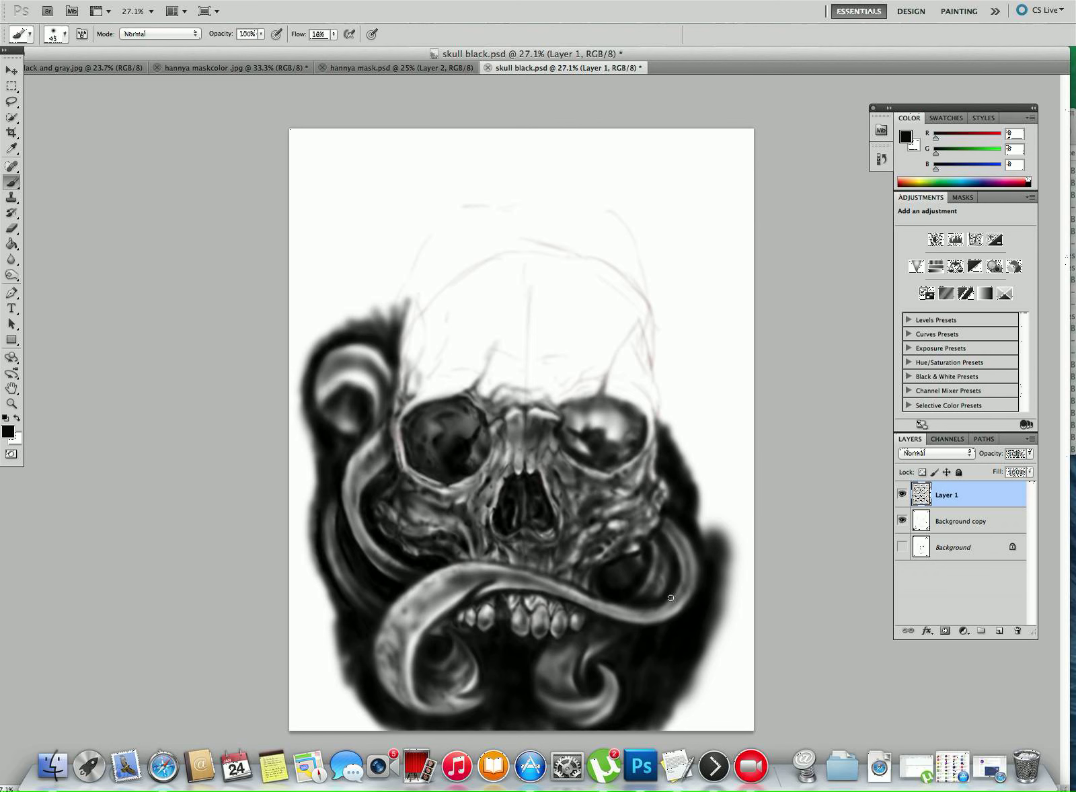
pyautogui.moveTo(666, 536)
pyautogui.mouseDown()
pyautogui.moveTo(667, 526)
pyautogui.moveTo(678, 545)
pyautogui.moveTo(671, 520)
pyautogui.moveTo(685, 571)
pyautogui.moveTo(668, 535)
pyautogui.mouseUp()
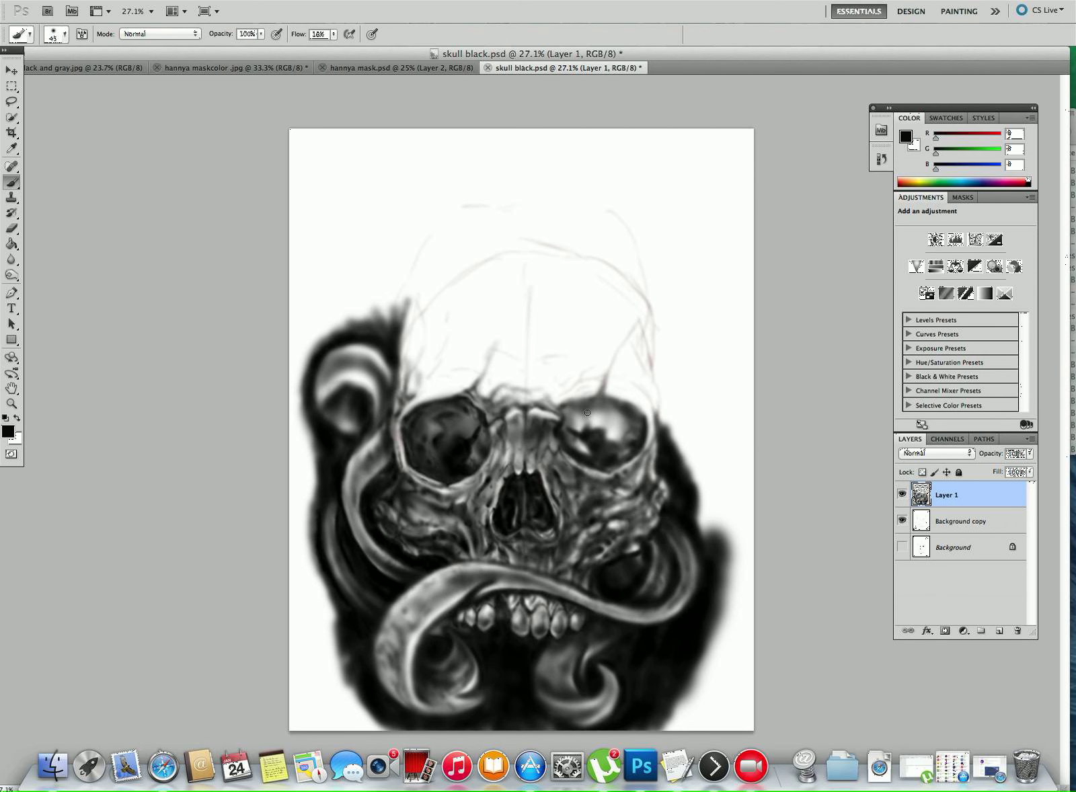
# Paint black beside the right temple and darken the upper rim of the right eye socket with an 80 px brush.
pyautogui.moveTo(639, 390)
pyautogui.mouseDown()
pyautogui.moveTo(660, 419)
pyautogui.moveTo(661, 407)
pyautogui.moveTo(655, 394)
pyautogui.moveTo(655, 459)
pyautogui.moveTo(647, 420)
pyautogui.moveTo(662, 426)
pyautogui.moveTo(665, 409)
pyautogui.moveTo(664, 397)
pyautogui.moveTo(662, 435)
pyautogui.moveTo(654, 368)
pyautogui.moveTo(643, 437)
pyautogui.mouseUp()
pyautogui.press(']')
pyautogui.press(']')
pyautogui.press(']')
pyautogui.press(']')
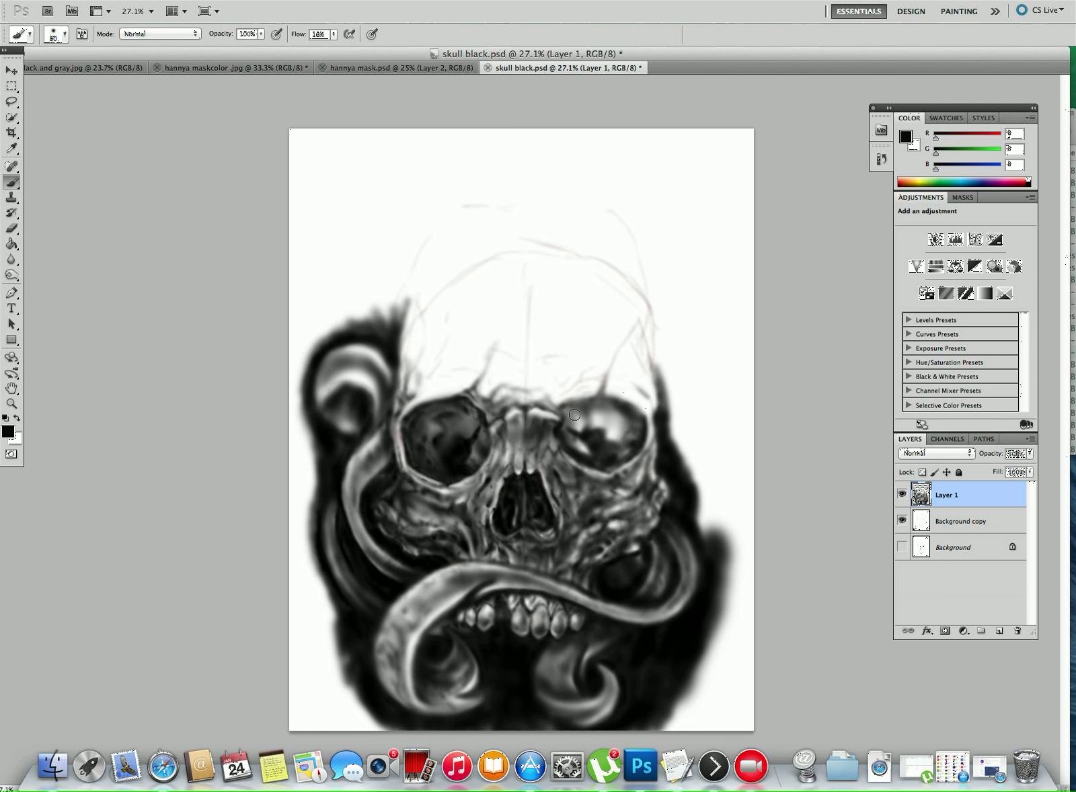
pyautogui.moveTo(578, 401)
pyautogui.mouseDown()
pyautogui.moveTo(639, 408)
pyautogui.moveTo(709, 499)
pyautogui.moveTo(658, 466)
pyautogui.moveTo(606, 410)
pyautogui.moveTo(641, 412)
pyautogui.mouseUp()
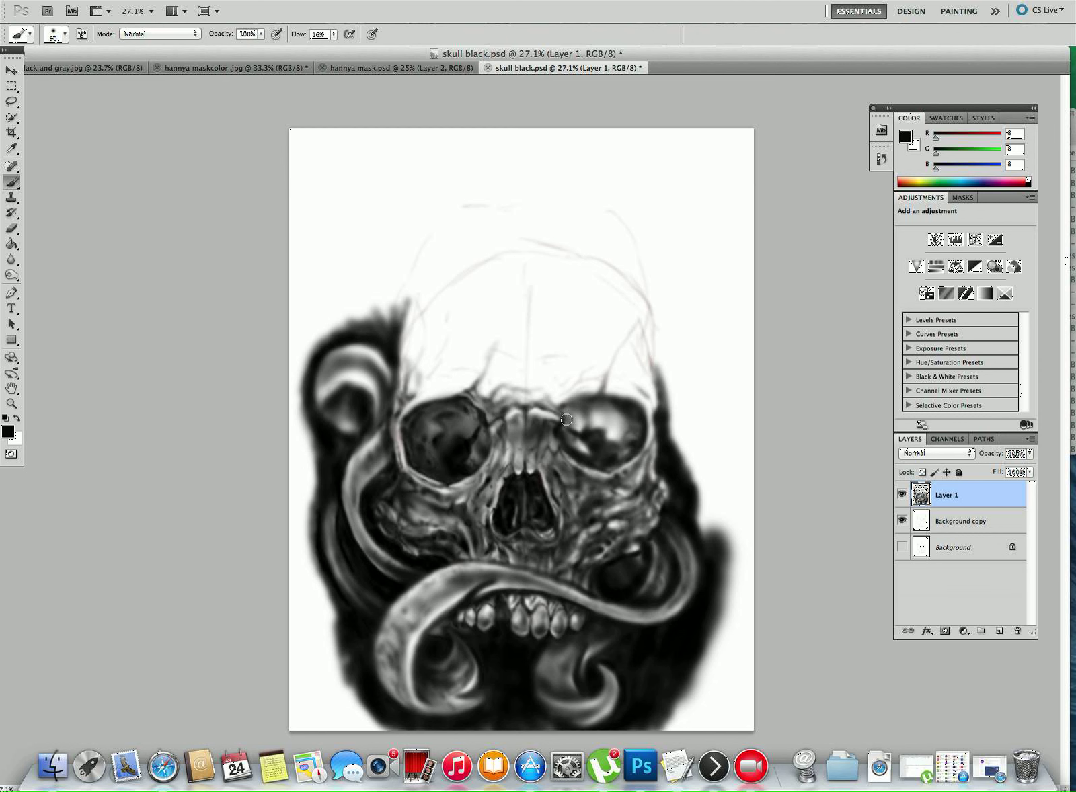
pyautogui.moveTo(562, 409)
pyautogui.mouseDown()
pyautogui.moveTo(582, 402)
pyautogui.moveTo(572, 427)
pyautogui.moveTo(569, 413)
pyautogui.mouseUp()
# Cover the bright reflections inside the right eye socket with dark shading, finishing with a much larger soft brush.
pyautogui.press('[')
pyautogui.press('[')
pyautogui.moveTo(564, 427)
pyautogui.mouseDown()
pyautogui.moveTo(591, 429)
pyautogui.moveTo(625, 477)
pyautogui.moveTo(585, 422)
pyautogui.moveTo(605, 439)
pyautogui.moveTo(606, 418)
pyautogui.moveTo(607, 446)
pyautogui.mouseUp()
pyautogui.press(']')
pyautogui.press(']')
pyautogui.press(']')
pyautogui.press(']')
pyautogui.press(']')
pyautogui.press(']')
pyautogui.press(']')
pyautogui.press(']')
pyautogui.moveTo(615, 419)
pyautogui.mouseDown()
pyautogui.moveTo(597, 439)
pyautogui.moveTo(605, 424)
pyautogui.moveTo(582, 441)
pyautogui.moveTo(579, 430)
pyautogui.moveTo(583, 422)
pyautogui.moveTo(598, 451)
pyautogui.mouseUp()
# Reduce the brush to 25 px and add fine dark marks inside the right eye socket.
pyautogui.press('[')
pyautogui.press('[')
pyautogui.press('[')
pyautogui.press('[')
pyautogui.press('[')
pyautogui.press('[')
pyautogui.press('[')
pyautogui.press('[')
pyautogui.press('[')
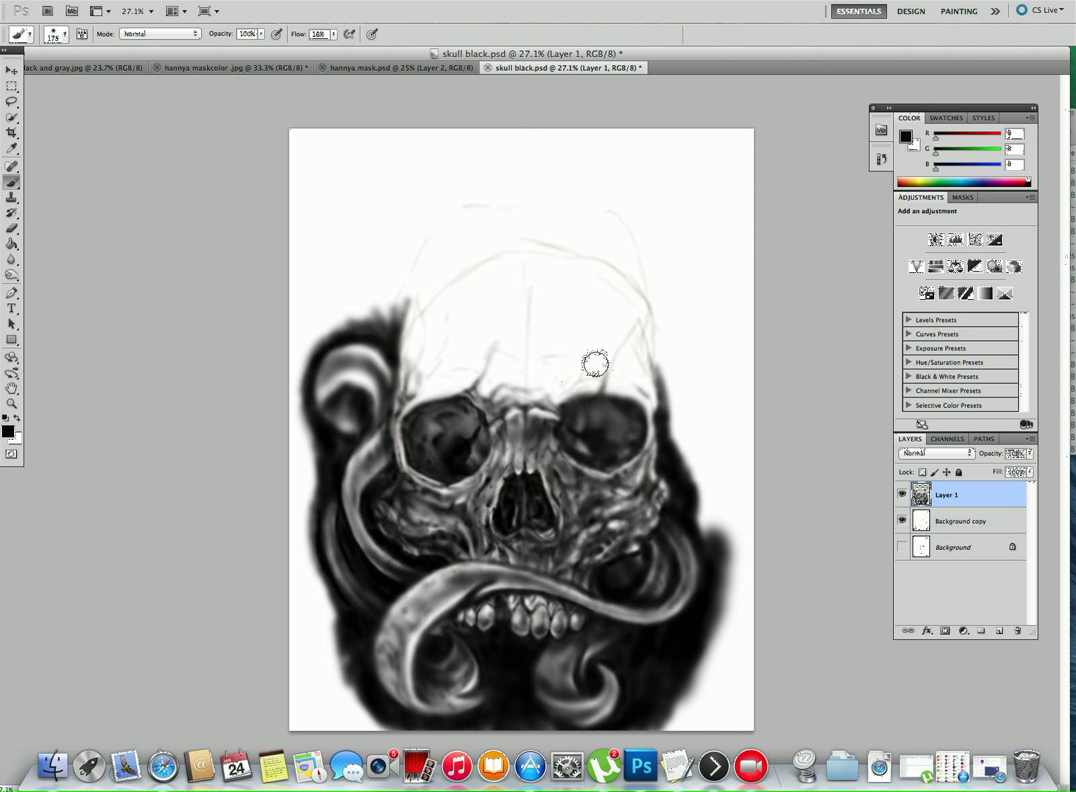
pyautogui.press('[')
pyautogui.press('[')
pyautogui.press('[')
pyautogui.press('[')
pyautogui.press('[')
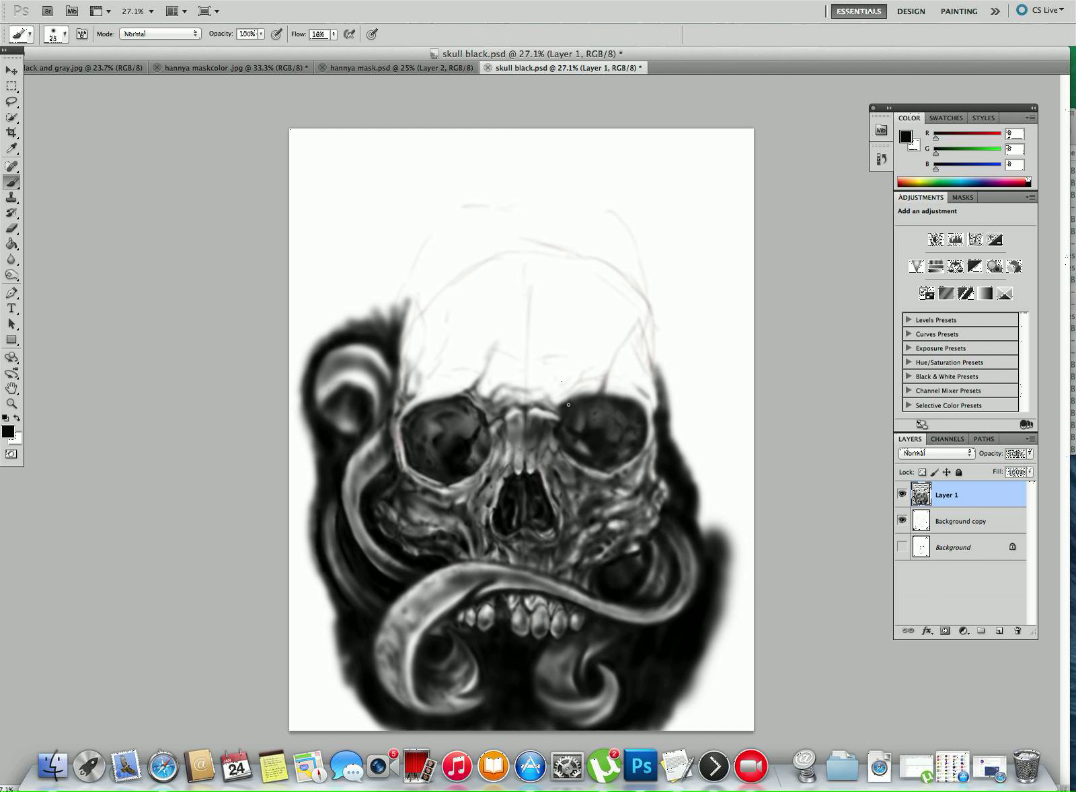
# Paint dark tapering forehead cracks rising from the upper rims of both eye sockets.
pyautogui.moveTo(607, 368)
pyautogui.mouseDown()
pyautogui.moveTo(602, 390)
pyautogui.moveTo(613, 359)
pyautogui.moveTo(603, 390)
pyautogui.mouseUp()
pyautogui.click(603, 390)
pyautogui.moveTo(606, 378); pyautogui.dragTo(620, 347)
pyautogui.moveTo(477, 385); pyautogui.dragTo(484, 367)
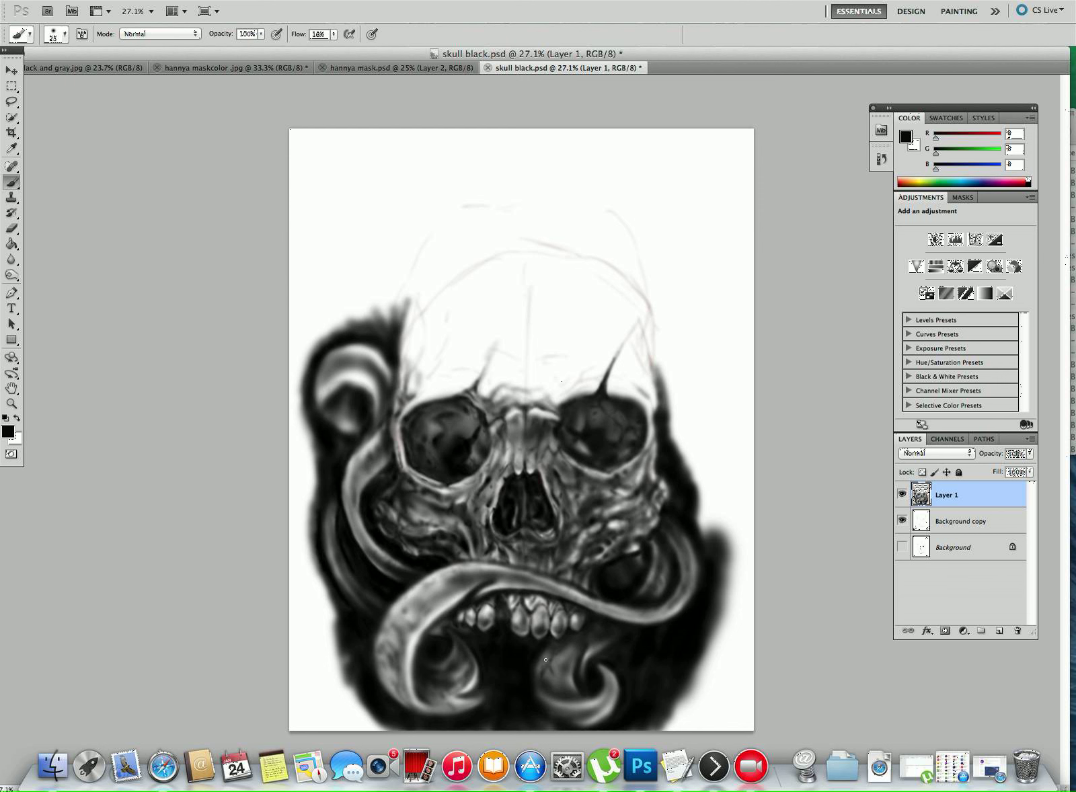
# Add fine dark texture lines to the lower-right curl and along the right tentacle loop.
pyautogui.moveTo(552, 674)
pyautogui.mouseDown()
pyautogui.moveTo(534, 686)
pyautogui.moveTo(565, 663)
pyautogui.mouseUp()
pyautogui.moveTo(691, 568); pyautogui.dragTo(689, 565)
pyautogui.moveTo(540, 661)
pyautogui.mouseDown()
pyautogui.moveTo(534, 652)
pyautogui.moveTo(545, 667)
pyautogui.moveTo(560, 656)
pyautogui.moveTo(550, 684)
pyautogui.mouseUp()
pyautogui.moveTo(669, 608); pyautogui.dragTo(659, 619)
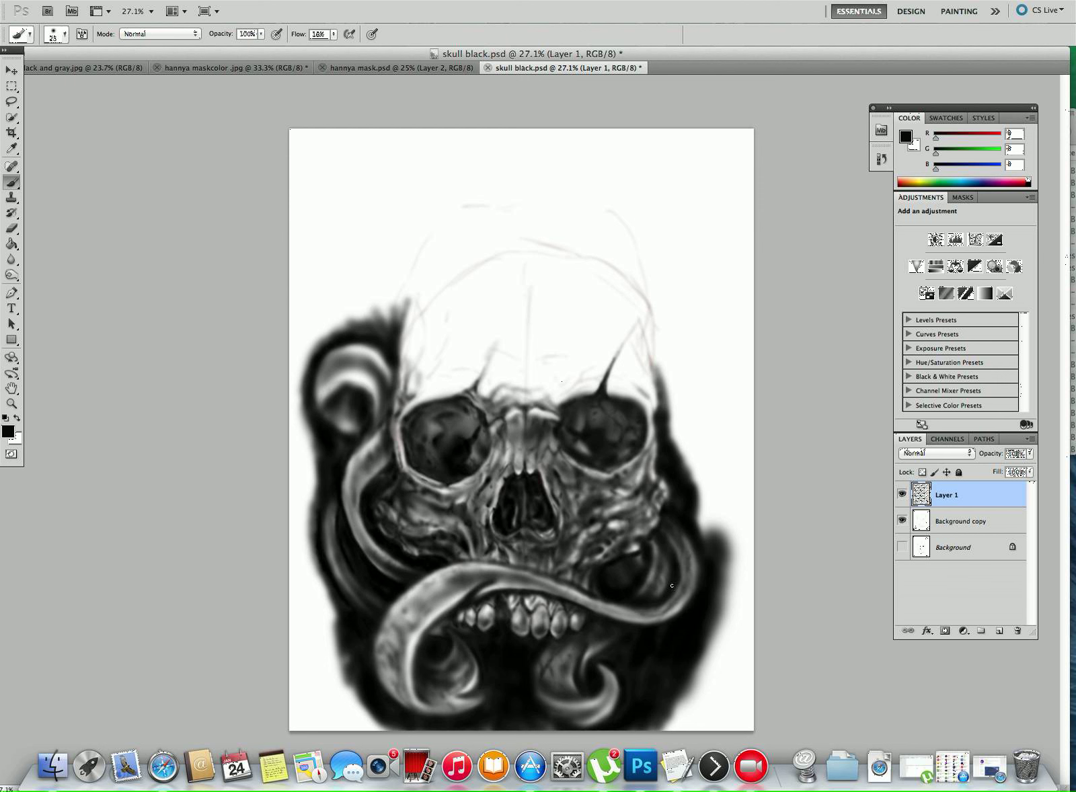
pyautogui.moveTo(665, 597); pyautogui.dragTo(658, 576)
pyautogui.moveTo(668, 557); pyautogui.dragTo(663, 538)
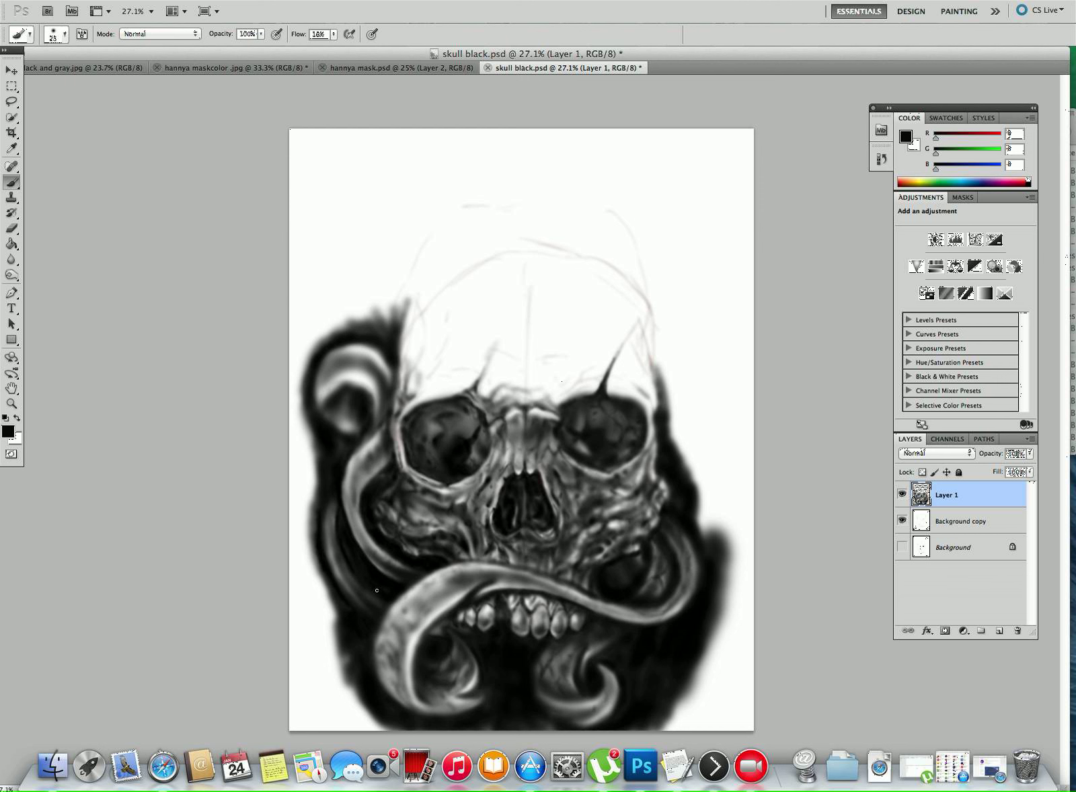
# Add fine dark vein texture to the left tentacles and the central tentacle crossing the mouth.
pyautogui.moveTo(384, 672); pyautogui.dragTo(397, 687)
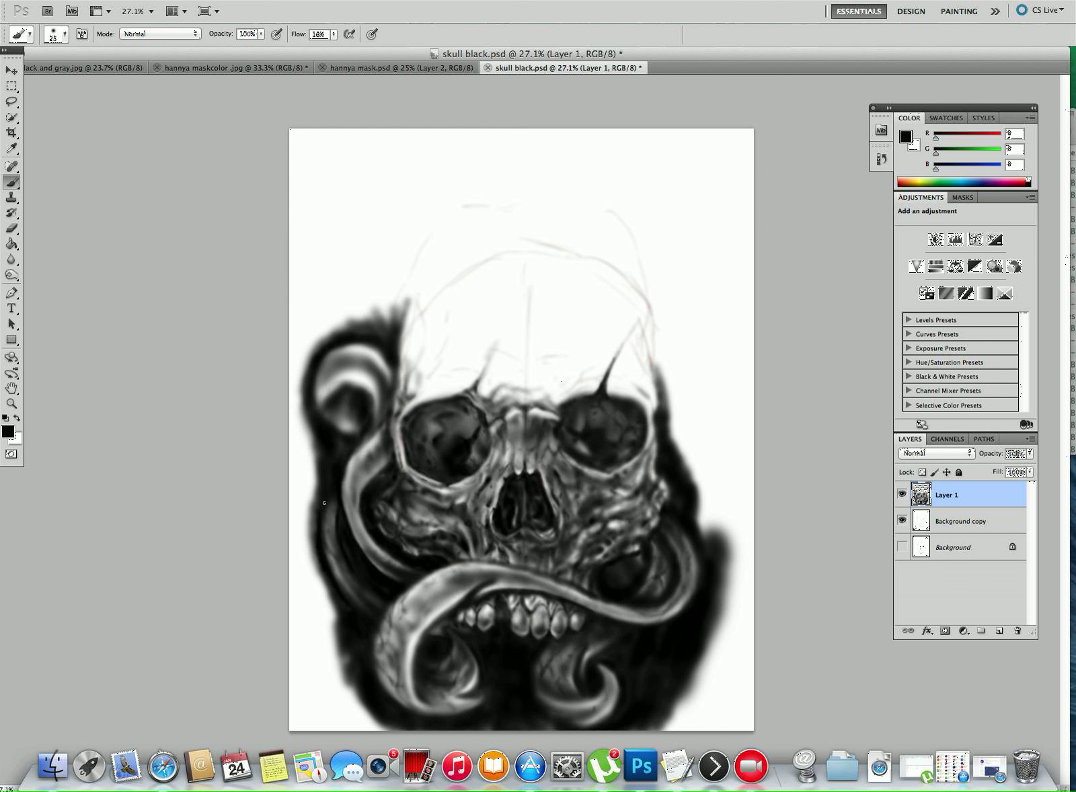
pyautogui.moveTo(333, 557); pyautogui.dragTo(335, 589)
pyautogui.moveTo(353, 504); pyautogui.dragTo(358, 524)
pyautogui.moveTo(431, 587); pyautogui.dragTo(420, 596)
pyautogui.moveTo(491, 581)
pyautogui.mouseDown()
pyautogui.moveTo(514, 574)
pyautogui.moveTo(476, 572)
pyautogui.mouseUp()
pyautogui.click(391, 183)
pyautogui.click(791, 0)
pyautogui.click(792, 42)
pyautogui.click(1074, 118)
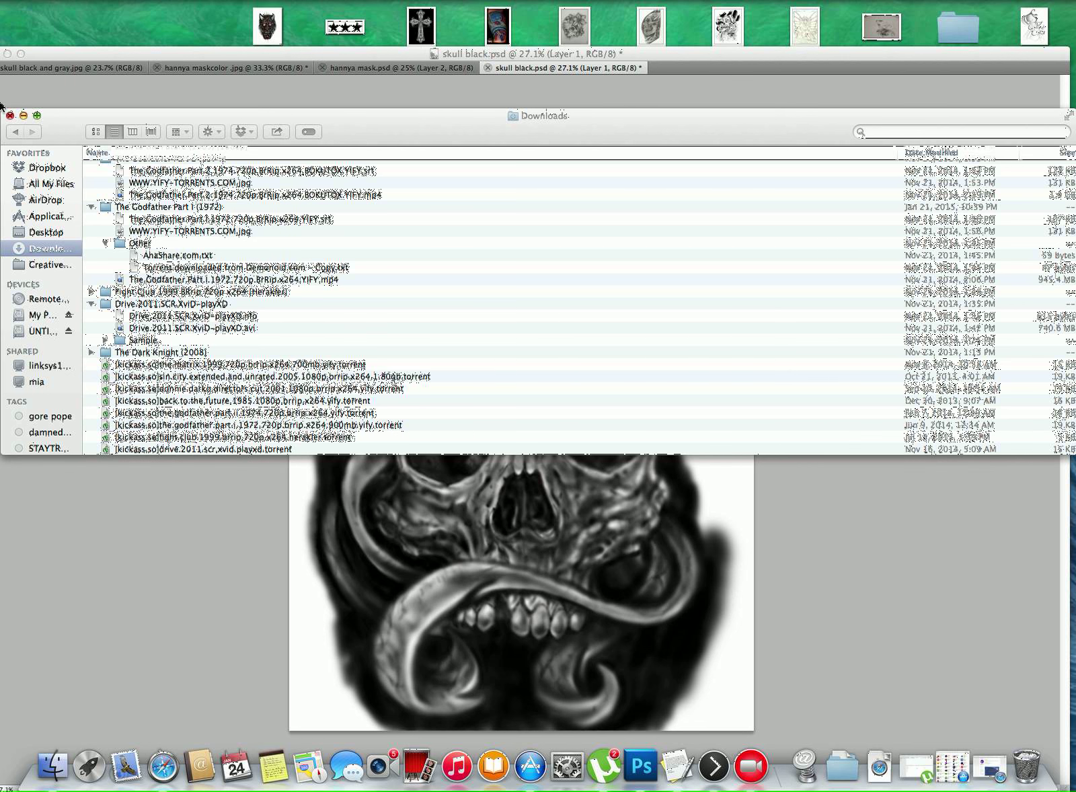
pyautogui.click(23, 119)
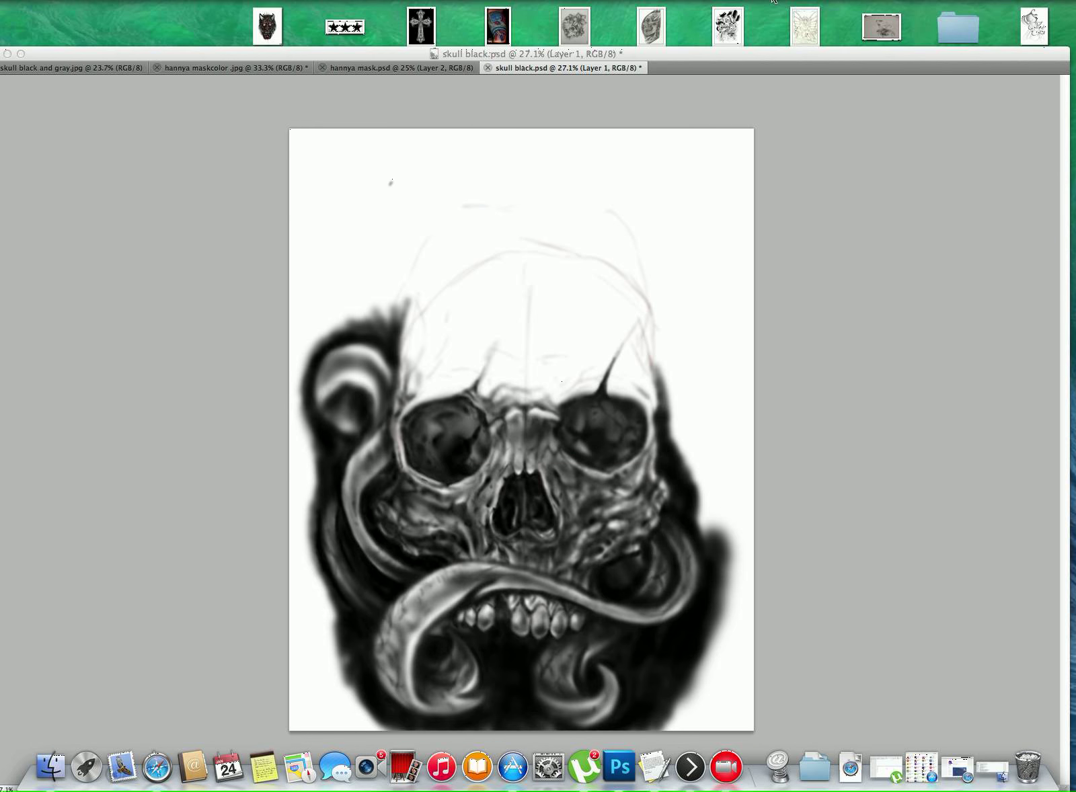
pyautogui.click(796, 1)
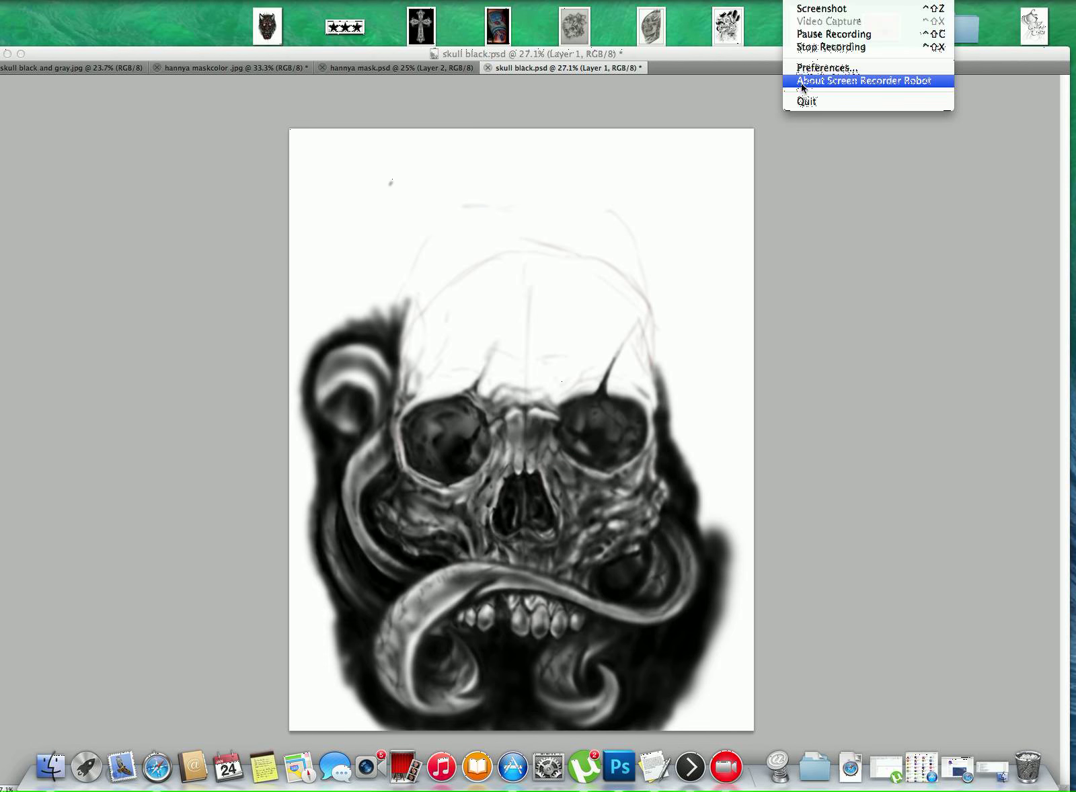